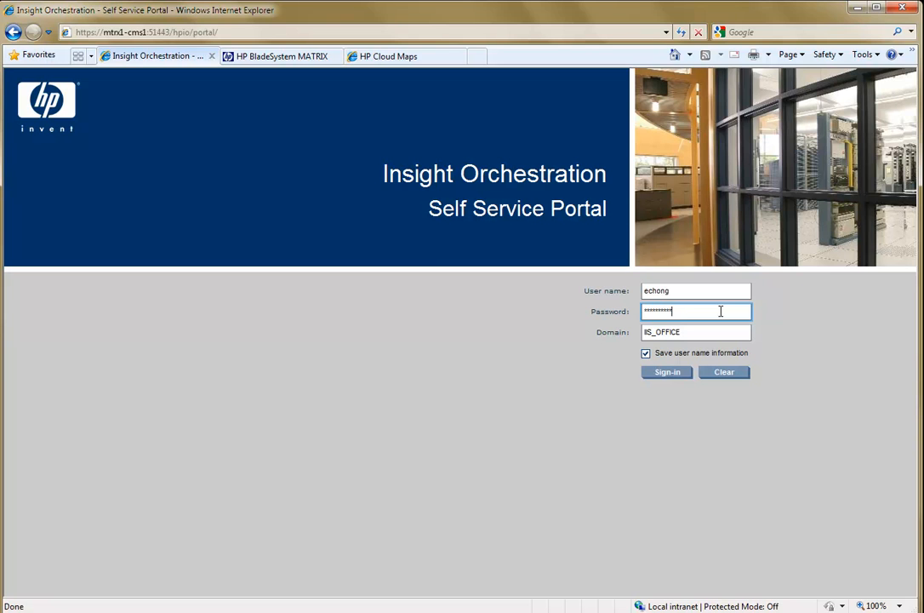
# Sign in to the self service portal and open the details of the Webserver-EC template.
pyautogui.click(666, 380)
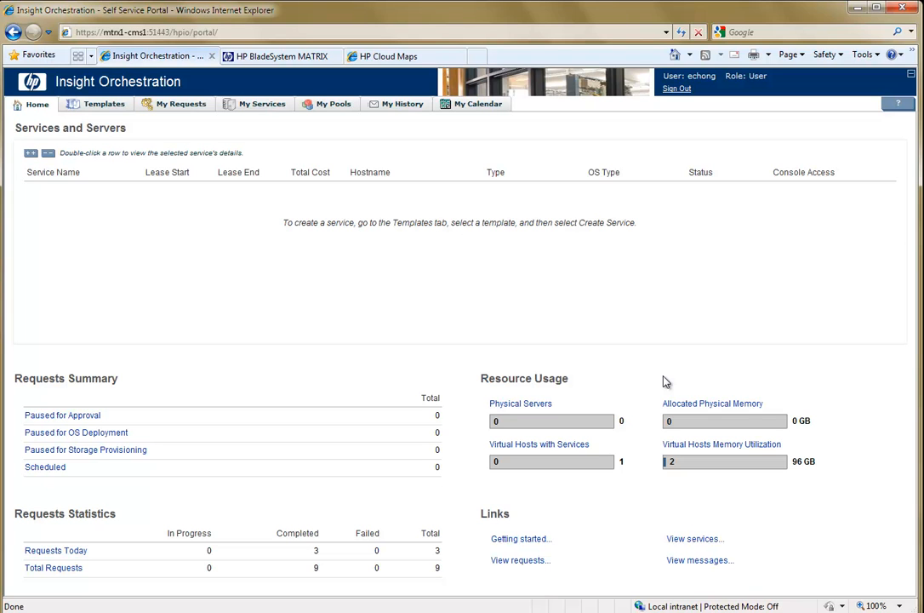
pyautogui.click(102, 106)
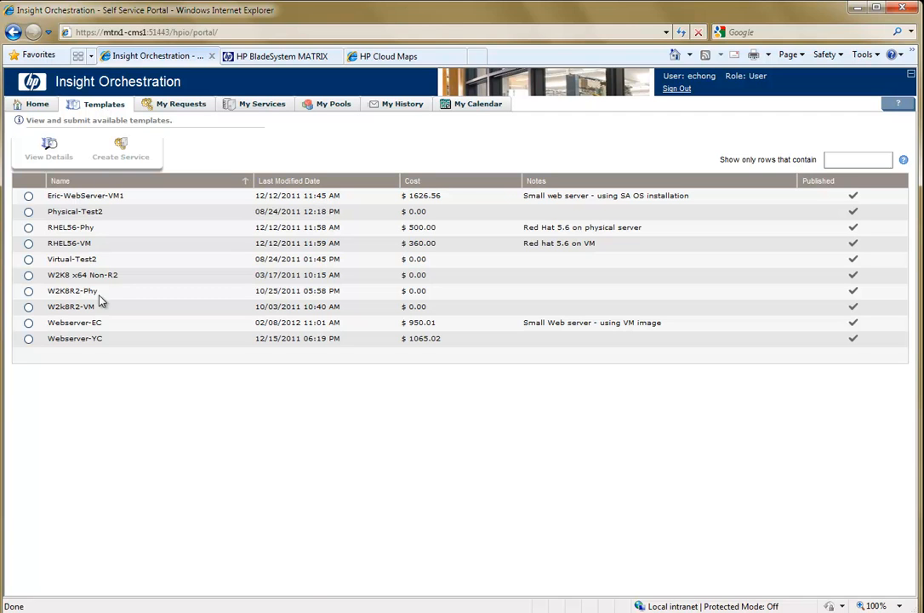
pyautogui.click(96, 328)
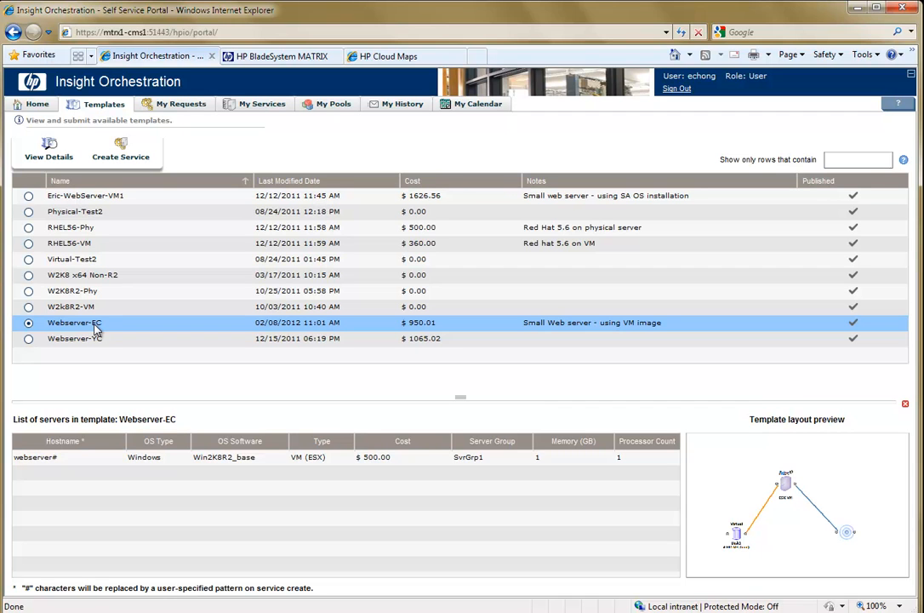
pyautogui.click(48, 159)
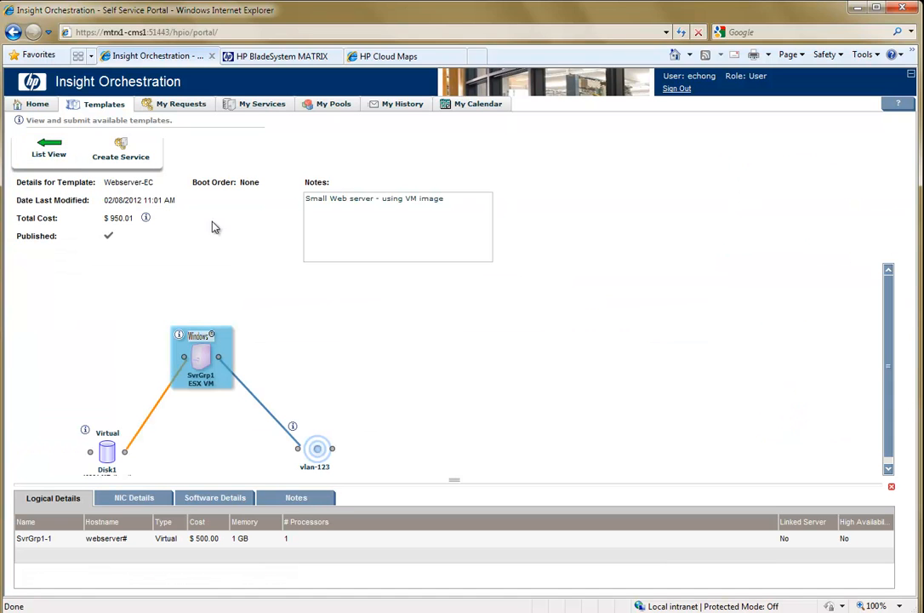
# Examine the logical details of the Disk1 virtual disk and the vlan-123 network in the template layout.
pyautogui.moveTo(888, 360); pyautogui.dragTo(887, 378)
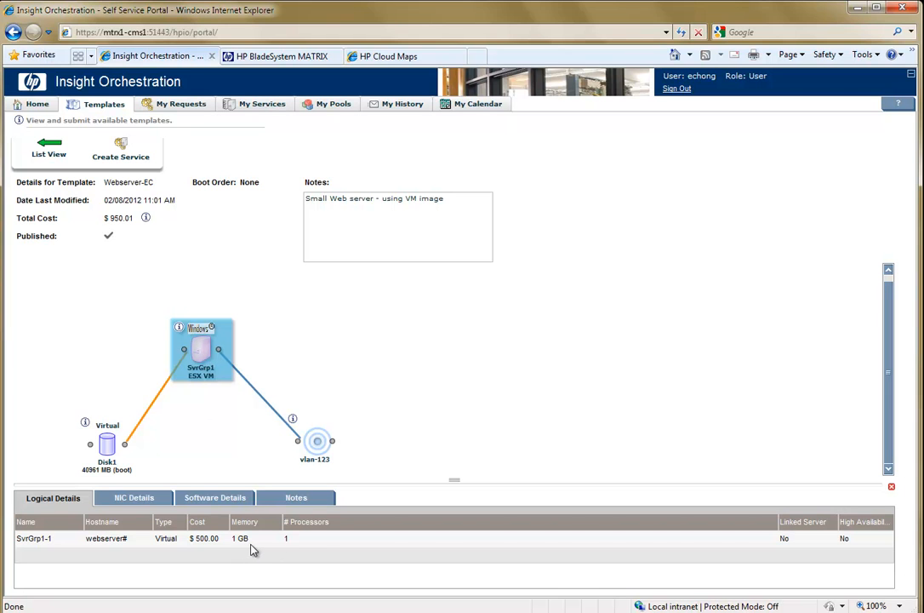
pyautogui.click(105, 446)
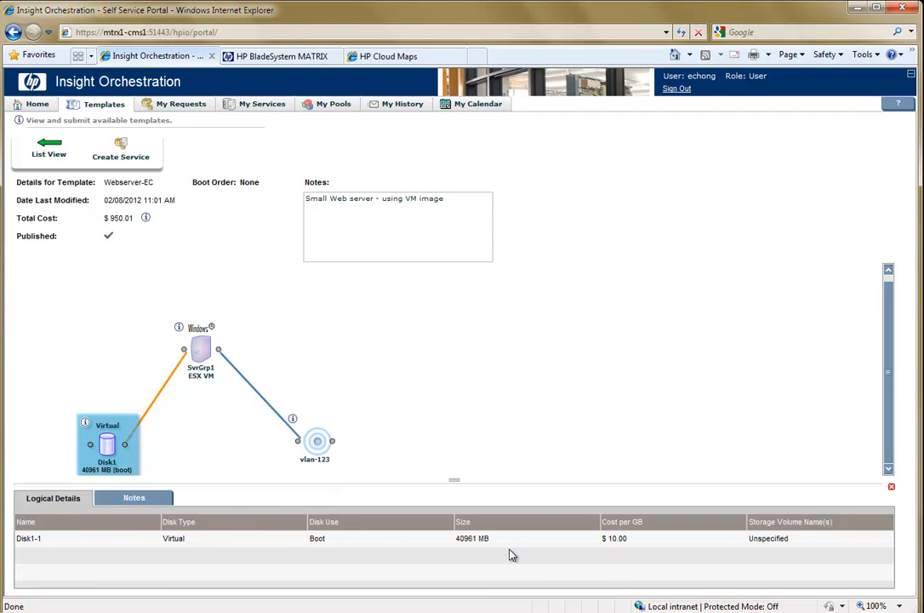
pyautogui.click(321, 450)
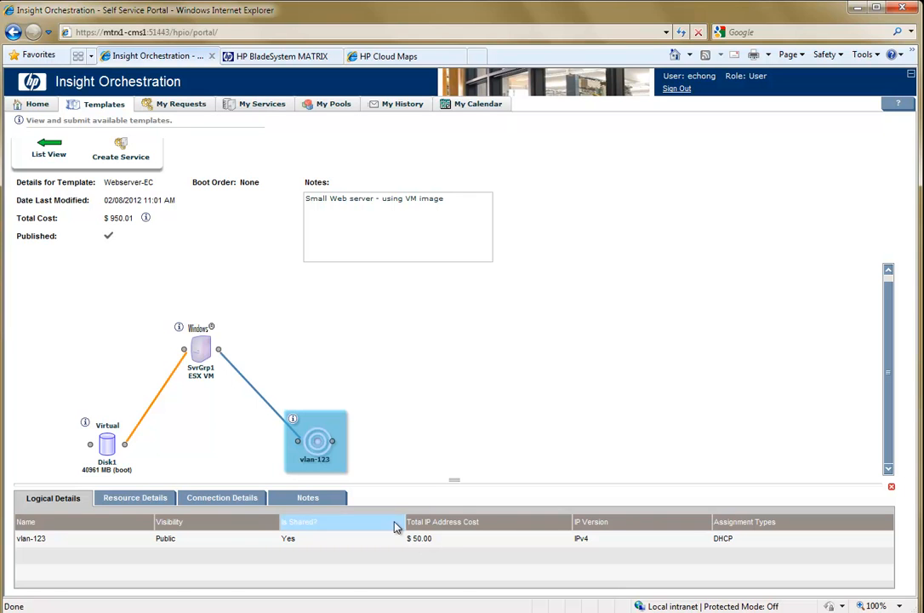
# Start creating a service from the Webserver-EC template and name it Web-test, keeping 4 as the hostname completion.
pyautogui.click(120, 155)
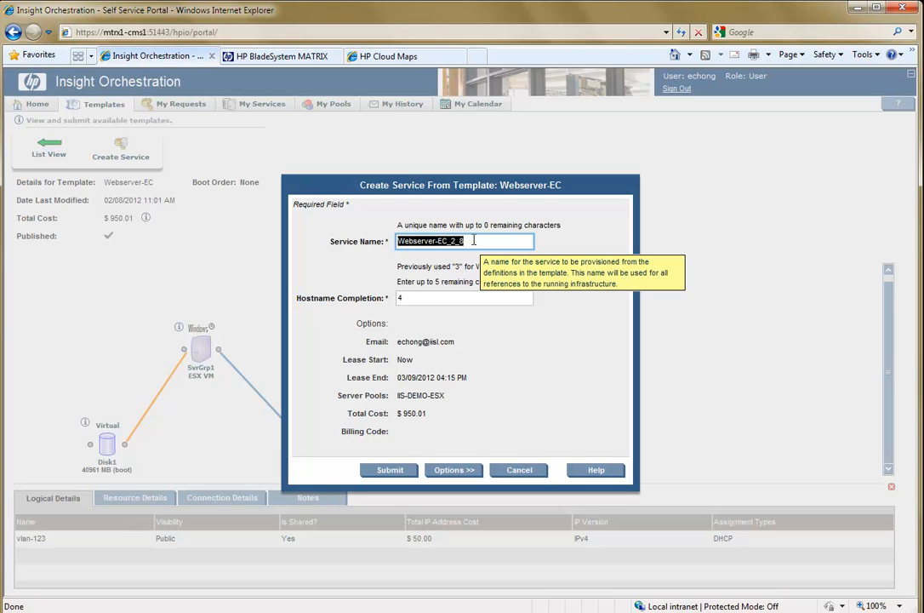
pyautogui.press('BackSpace')
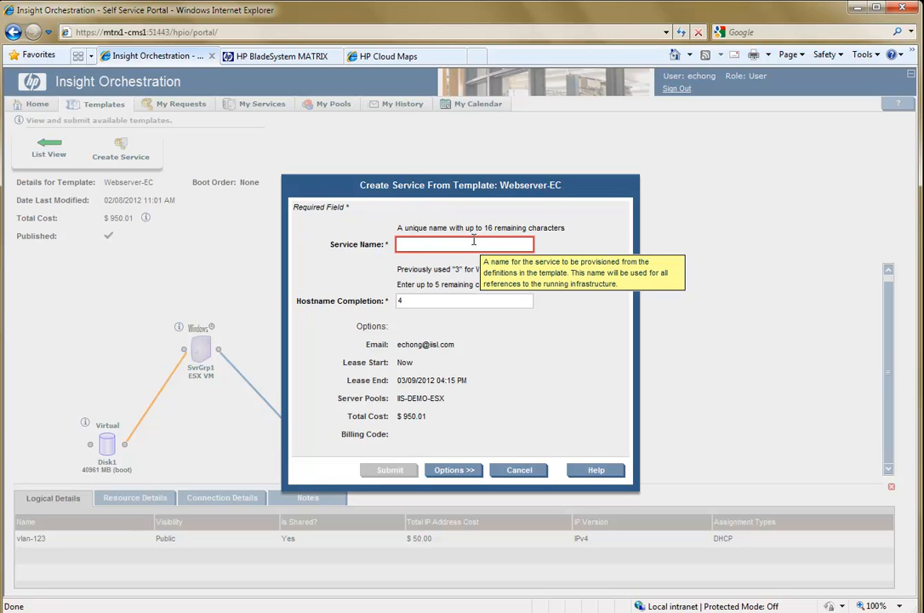
pyautogui.write('Web')
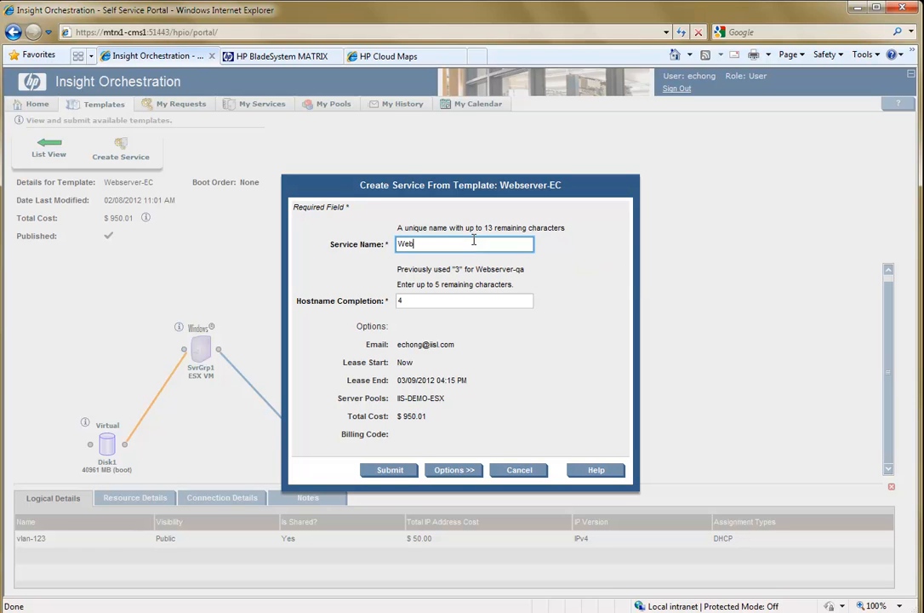
pyautogui.write('-test')
pyautogui.click(434, 301)
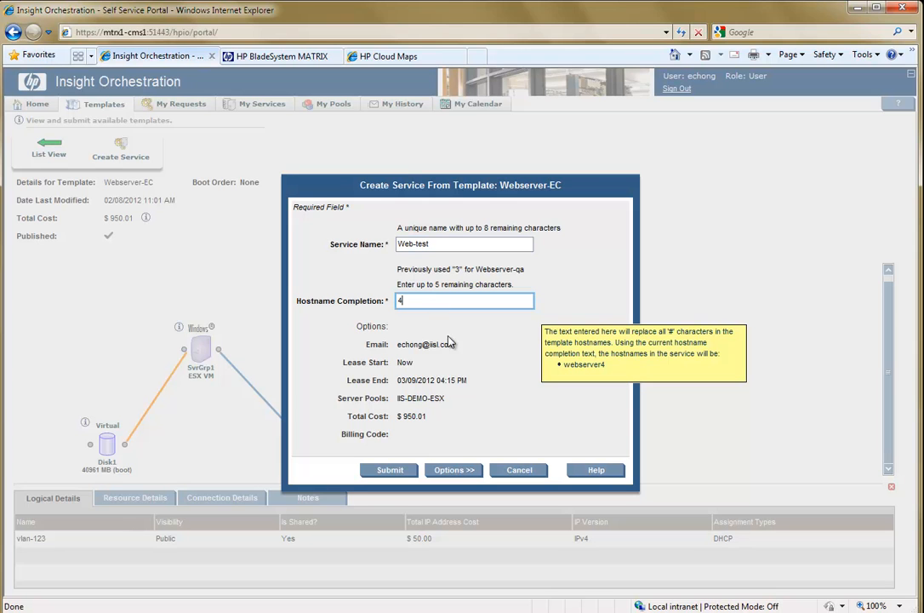
# Show the additional service options and enter the note "For testing new web application".
pyautogui.click(454, 470)
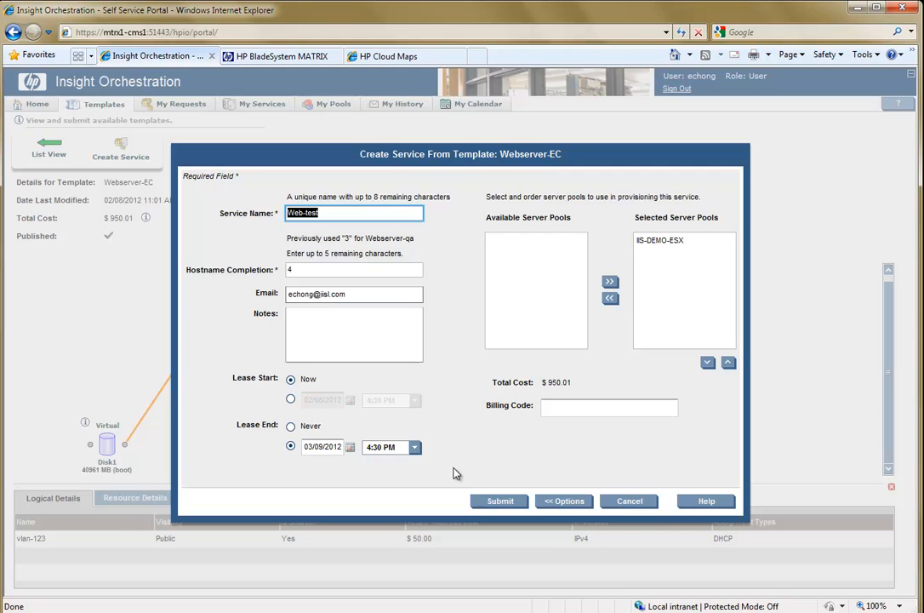
pyautogui.click(371, 295)
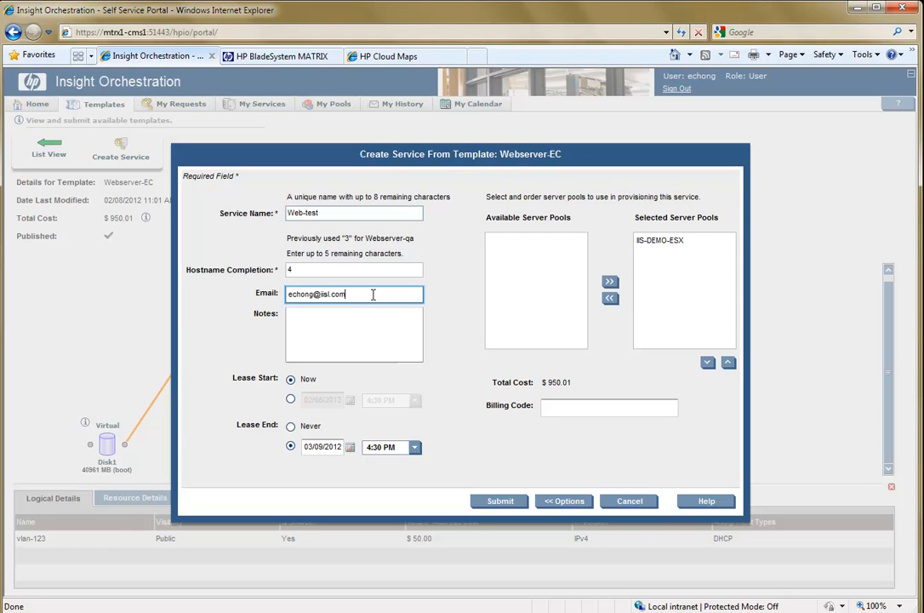
pyautogui.click(372, 329)
pyautogui.write('For t')
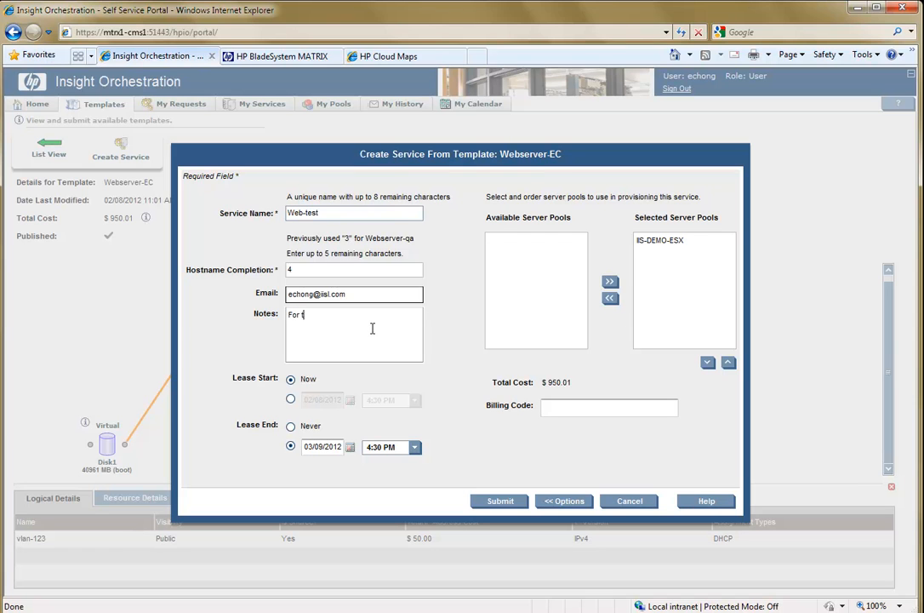
pyautogui.write('esting new web application')
# Set the lease end date to 03/31/2012 and submit the service request, opening its request details.
pyautogui.click(349, 446)
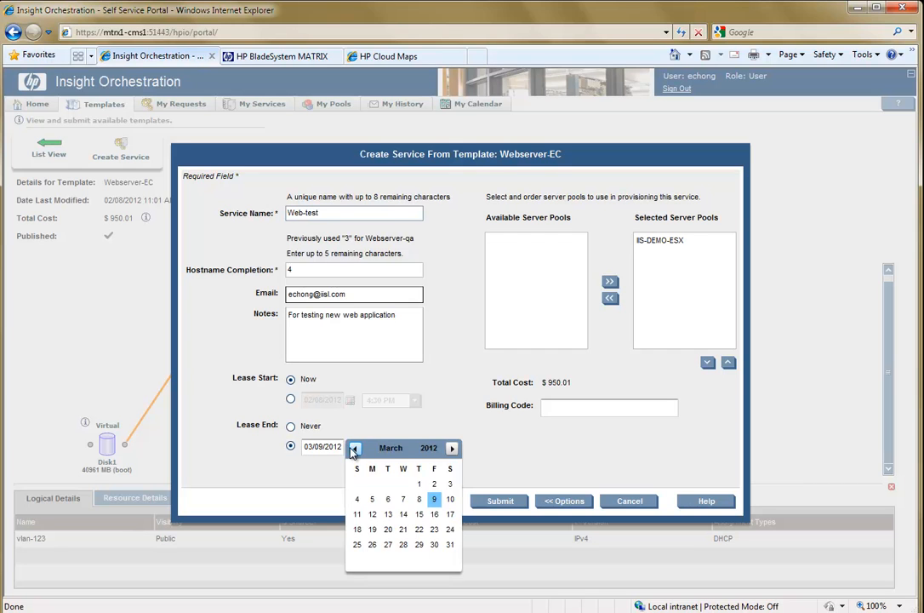
pyautogui.click(450, 546)
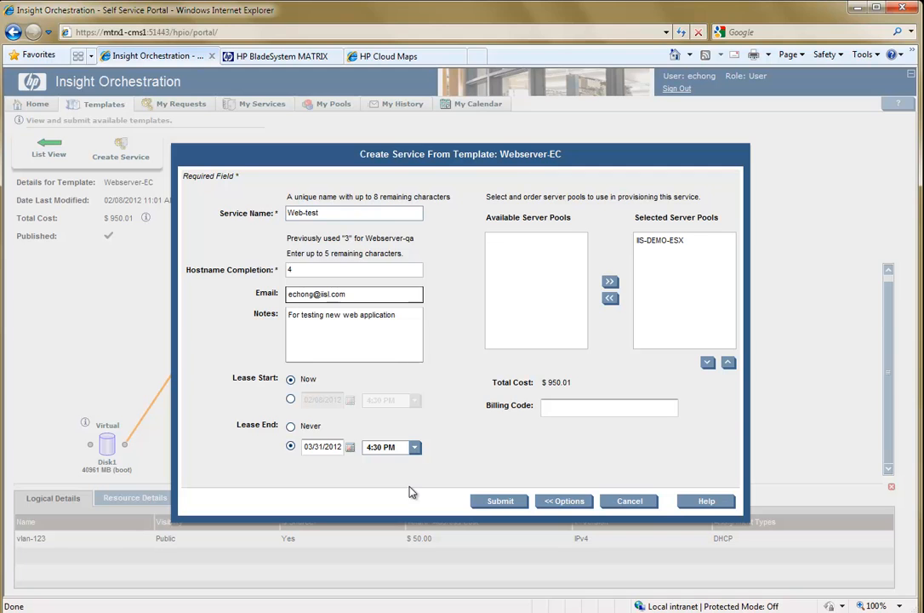
pyautogui.click(669, 242)
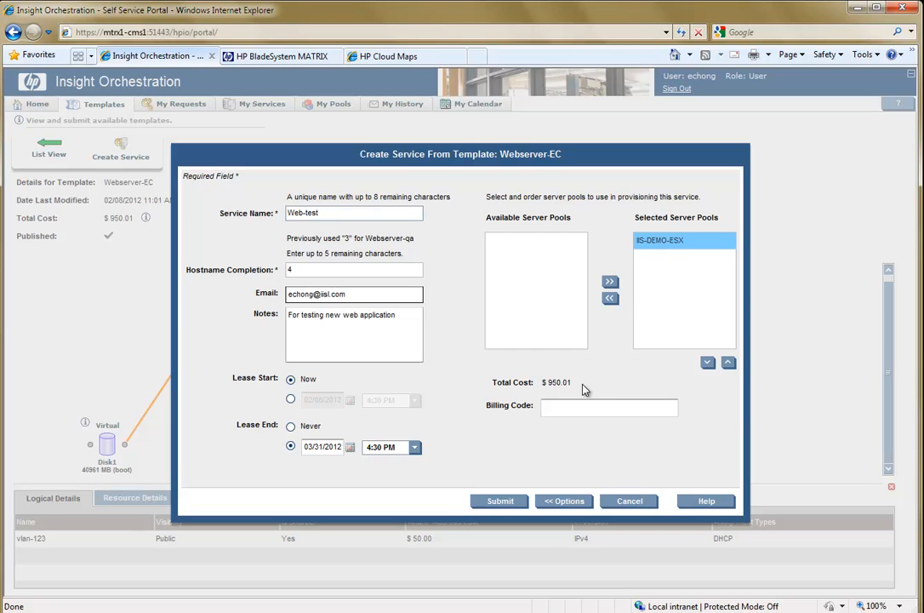
pyautogui.click(498, 500)
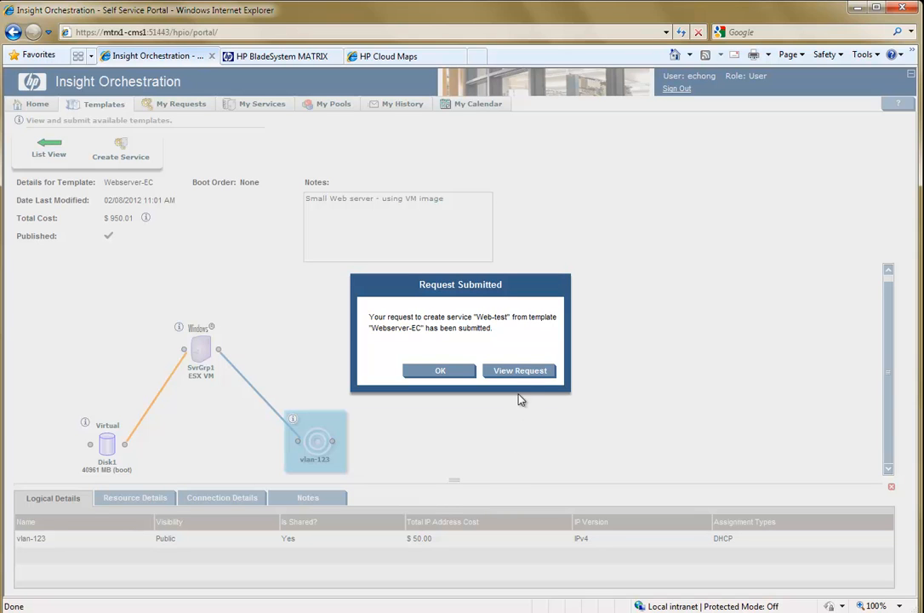
pyautogui.click(521, 371)
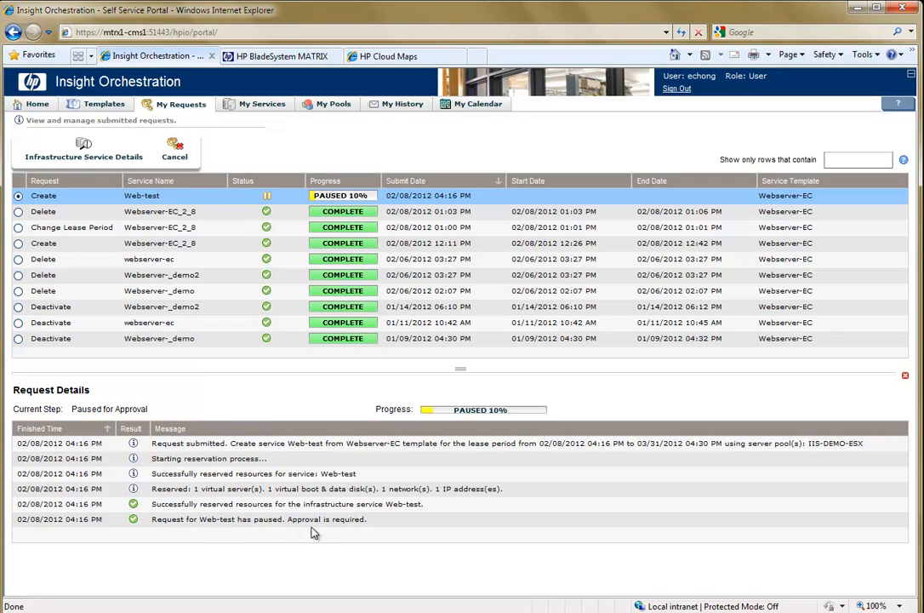
# Switch to Outlook and read the submission notification and the approve-or-reject e-mail for Web-test, returning to the portal.
pyautogui.hotkey('alt', 'Tab')
pyautogui.hotkey('alt', 'Tab')
pyautogui.hotkey('alt', 'Tab')
pyautogui.doubleClick(433, 175)
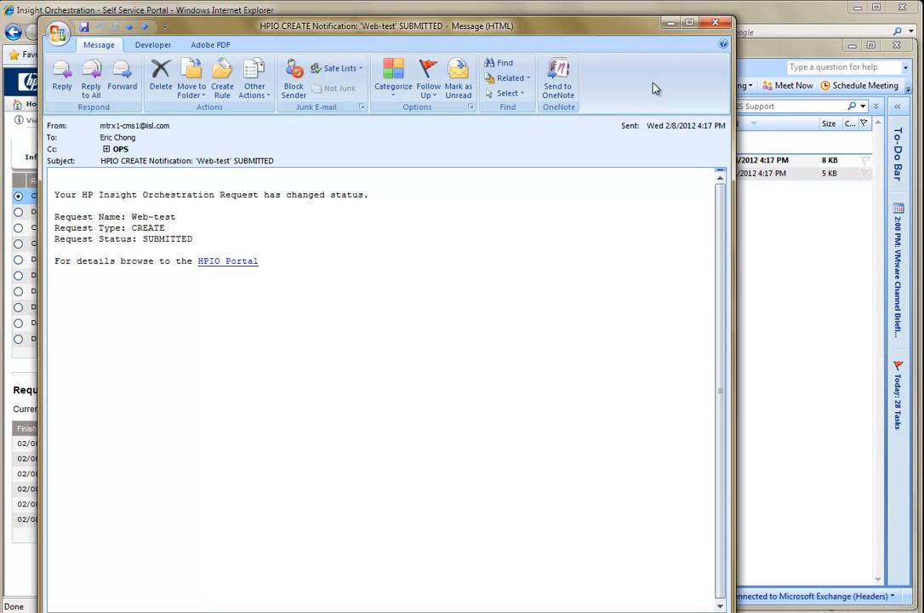
pyautogui.press('Escape')
pyautogui.doubleClick(488, 161)
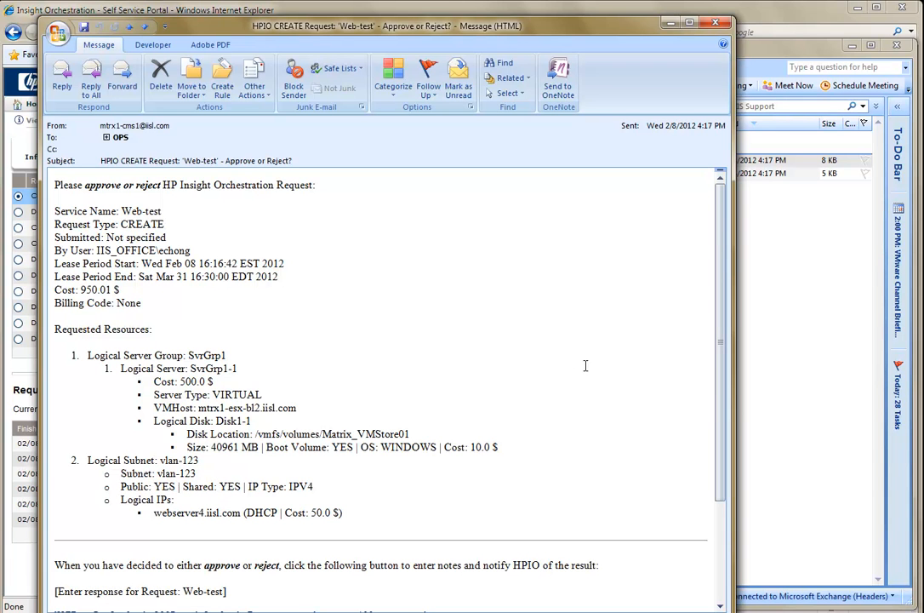
pyautogui.click(671, 24)
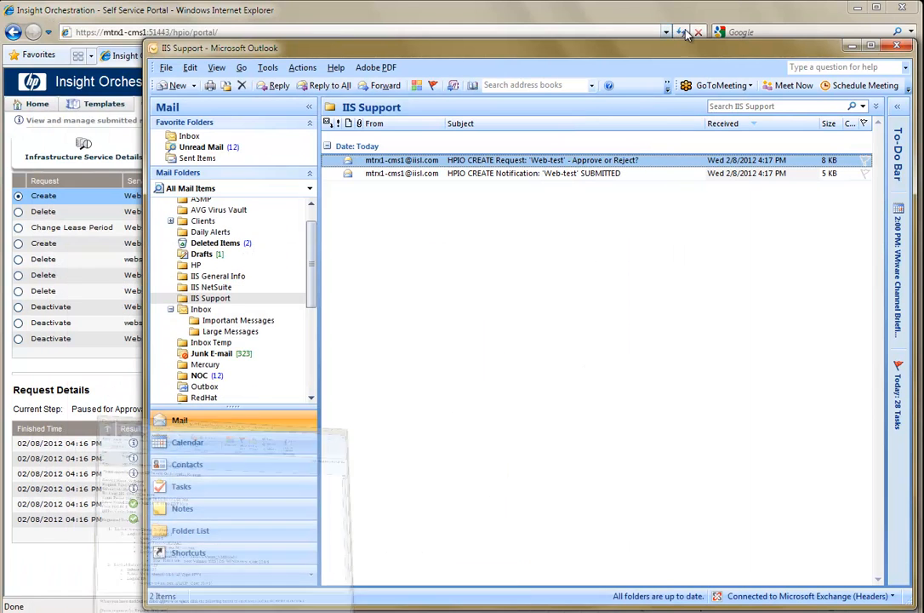
pyautogui.click(852, 45)
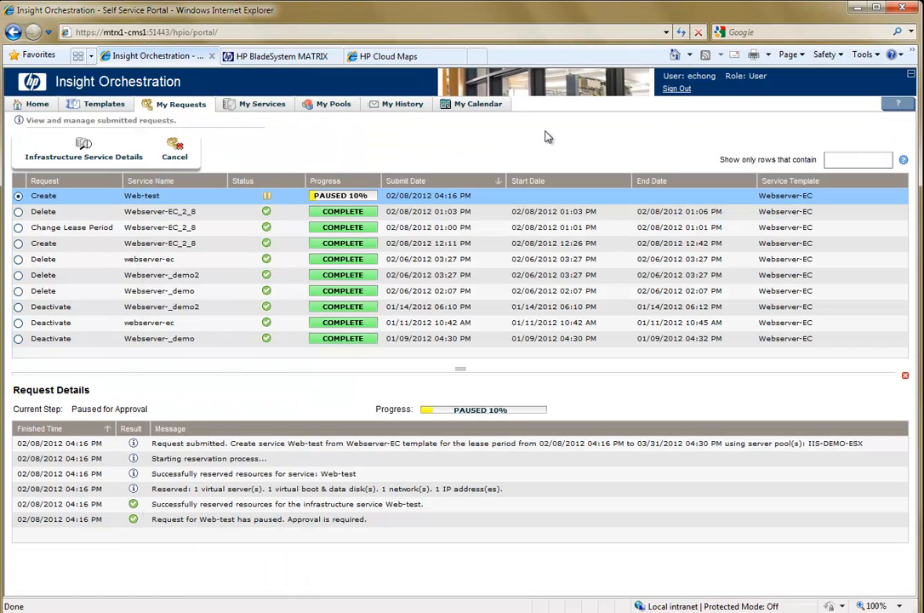
# Switch to HP BladeSystem MATRIX and approve the Web-test create request, adding a note that the named manager approved the test server.
pyautogui.click(282, 58)
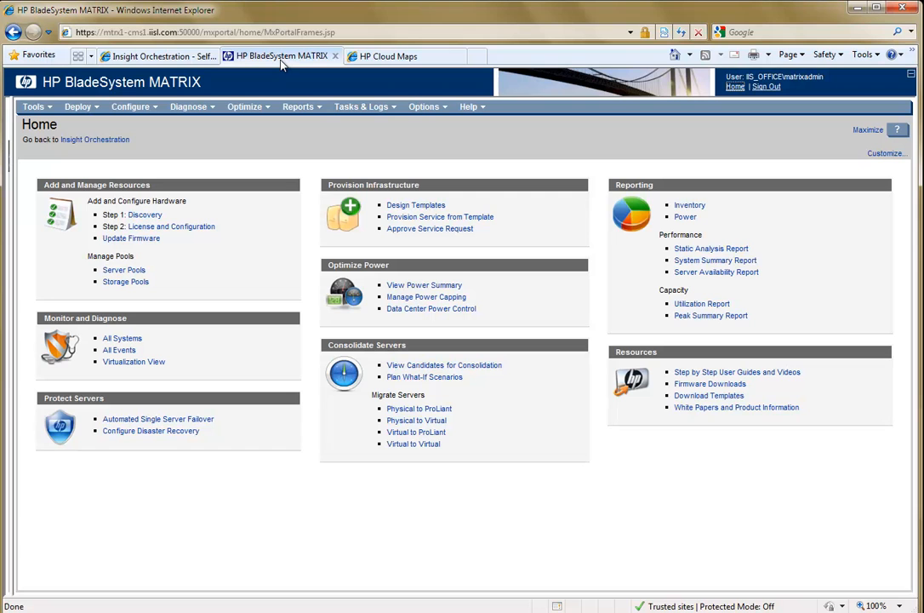
pyautogui.click(413, 229)
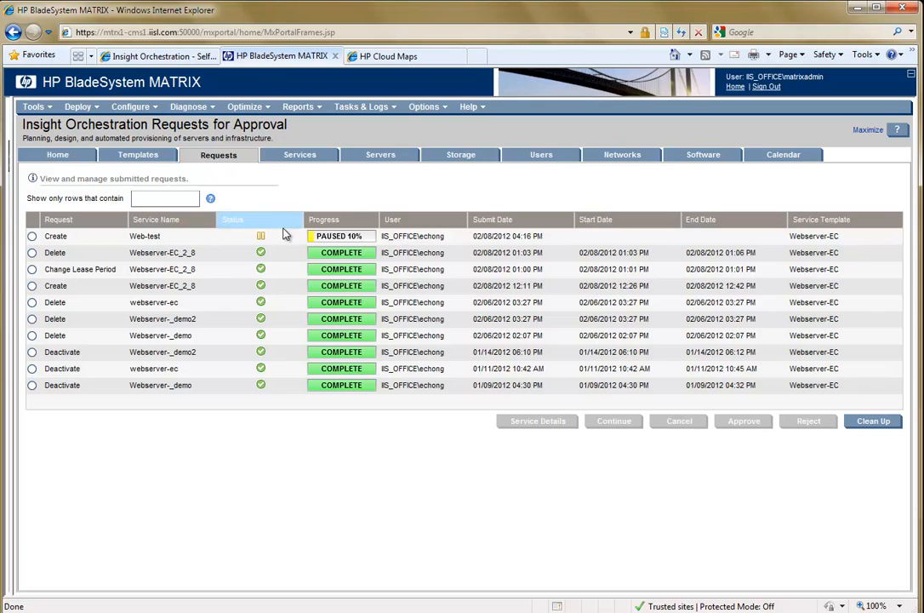
pyautogui.click(281, 236)
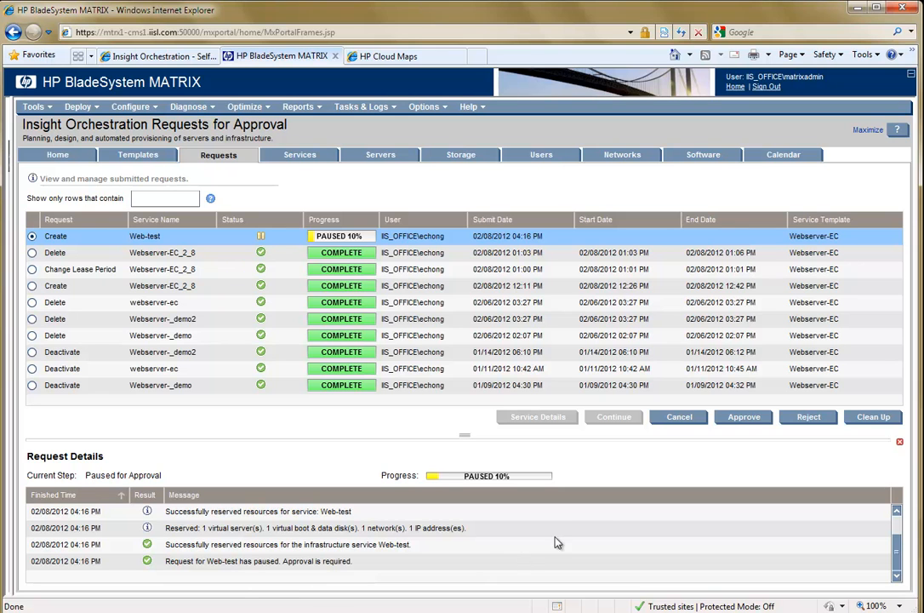
pyautogui.click(743, 417)
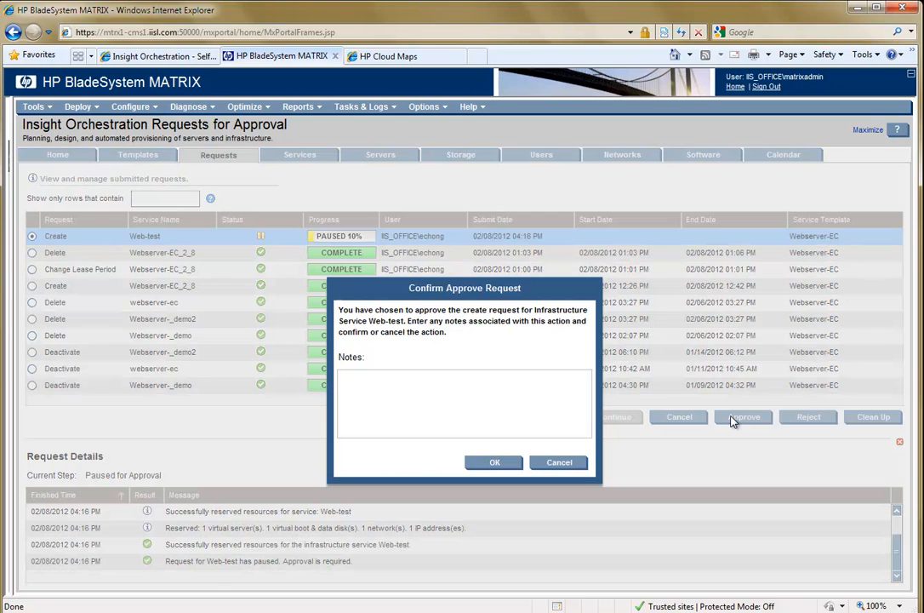
pyautogui.write('Manager Da')
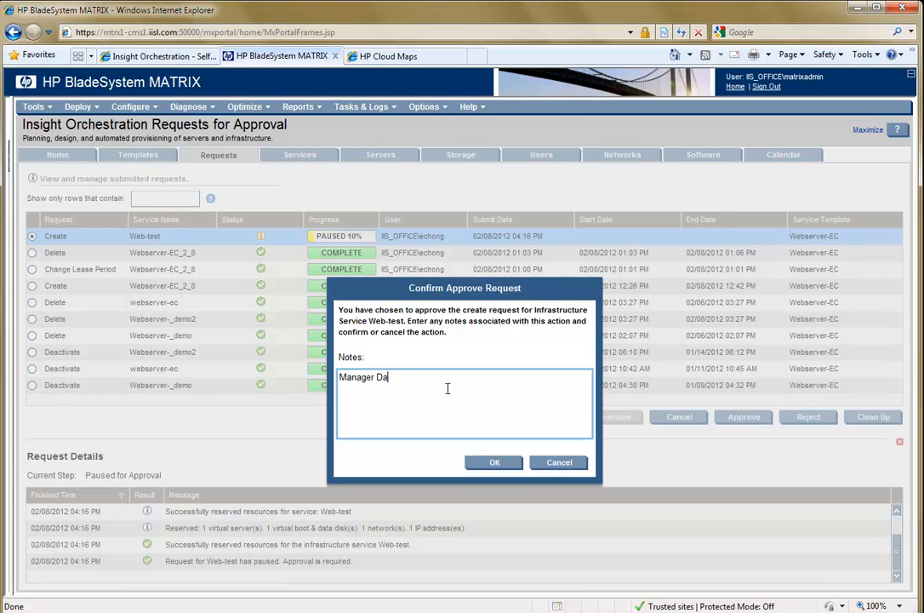
pyautogui.write('ve approved the test server')
pyautogui.click(482, 464)
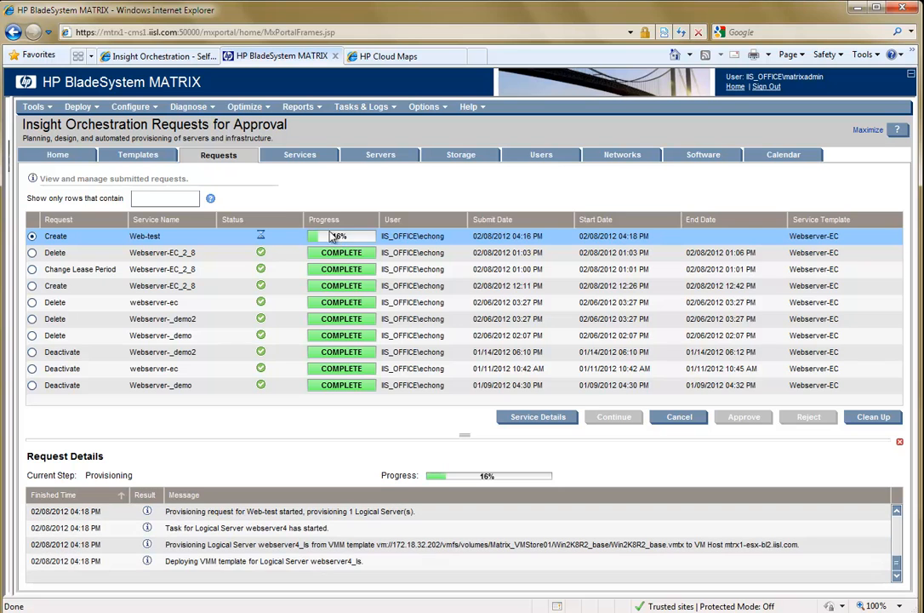
# Return to the Insight Orchestration portal and review the approval note and provisioning messages of the Web-test request.
pyautogui.click(162, 56)
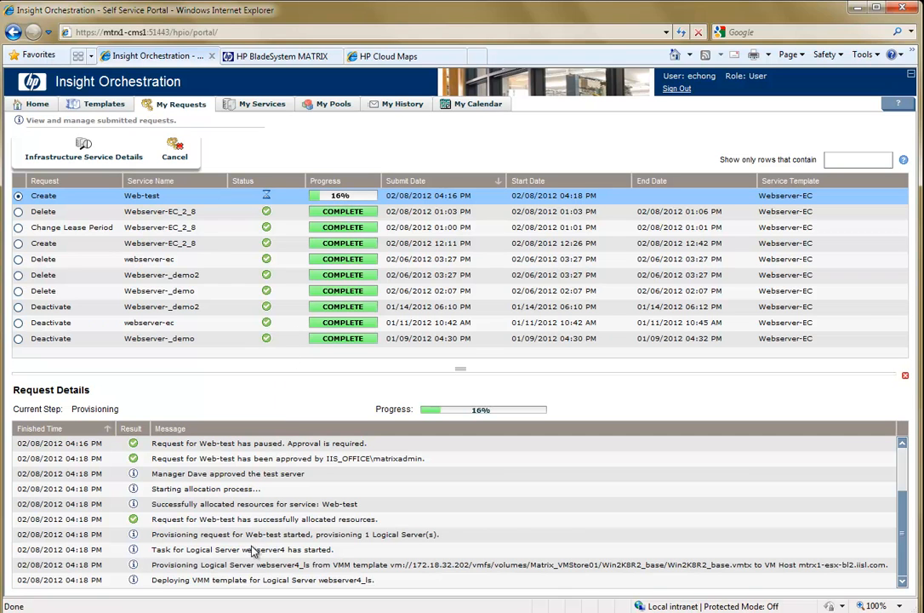
pyautogui.click(261, 479)
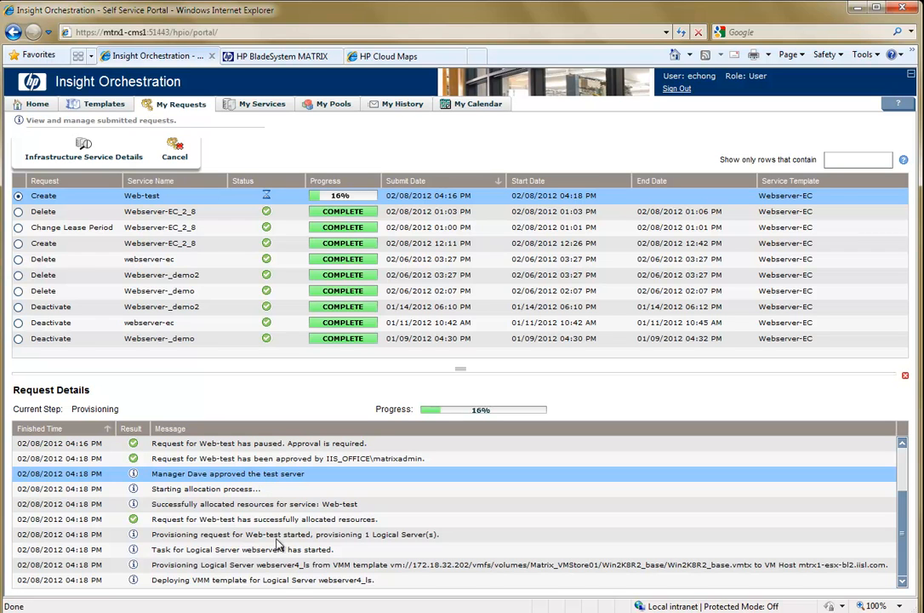
pyautogui.click(300, 582)
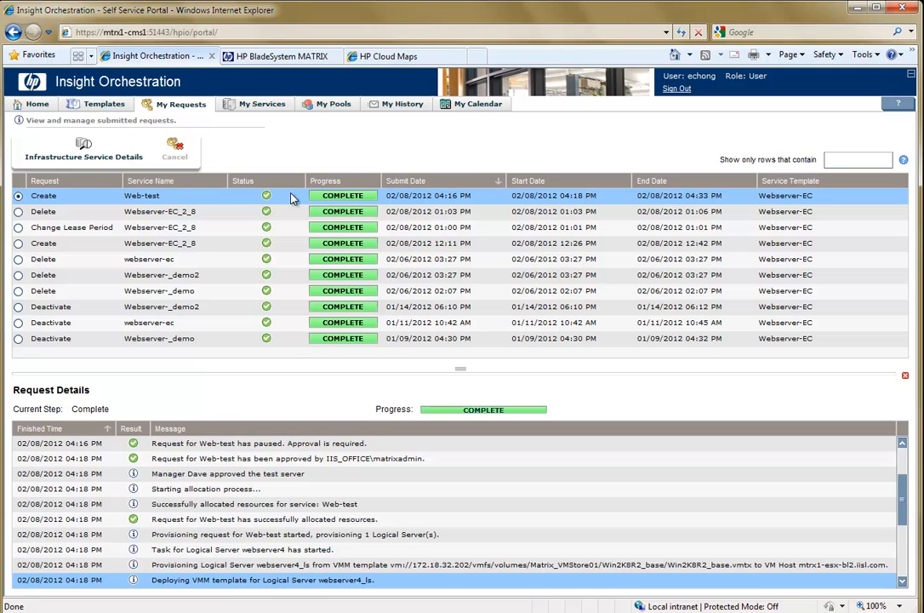
# Check the Web-test service in the services list and expand it on the home page to view its server and console access.
pyautogui.click(265, 106)
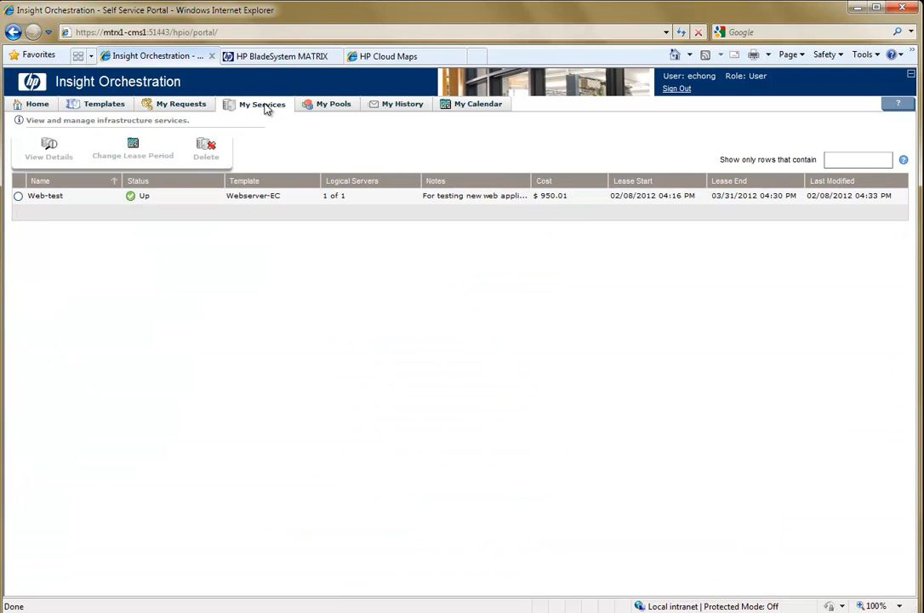
pyautogui.click(36, 105)
pyautogui.click(28, 190)
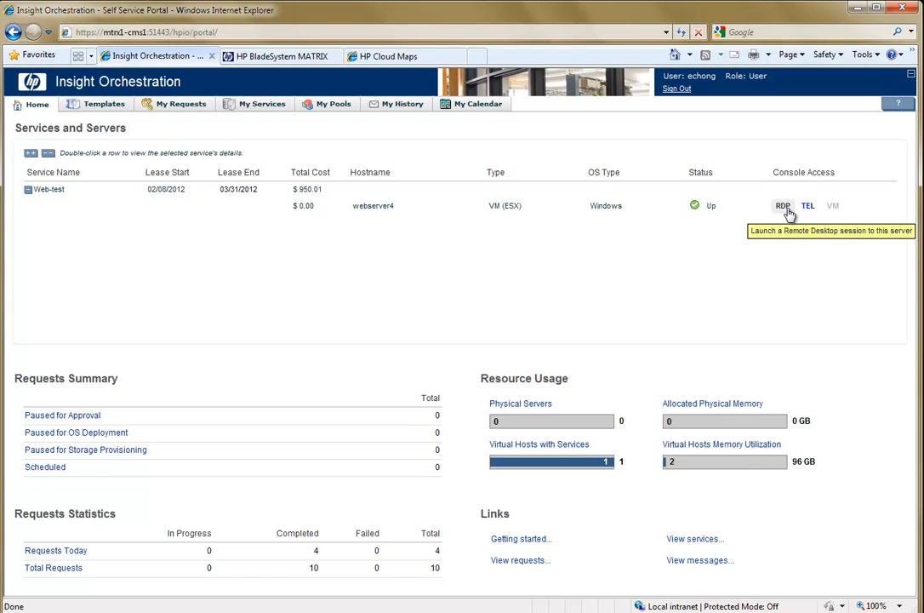
# Request a lease period change for the Web-test service with lease end 04/30/2012, and view the submitted request.
pyautogui.click(258, 105)
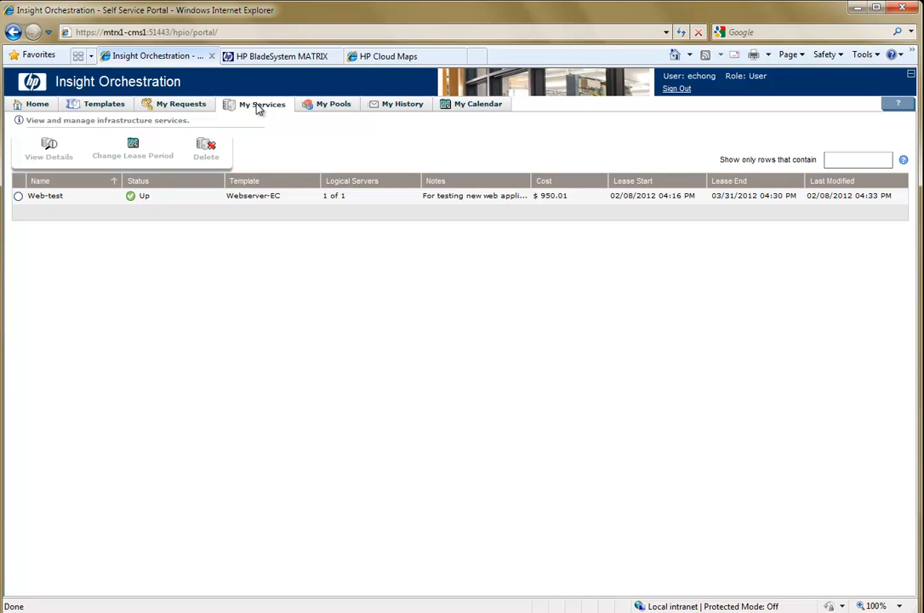
pyautogui.click(18, 195)
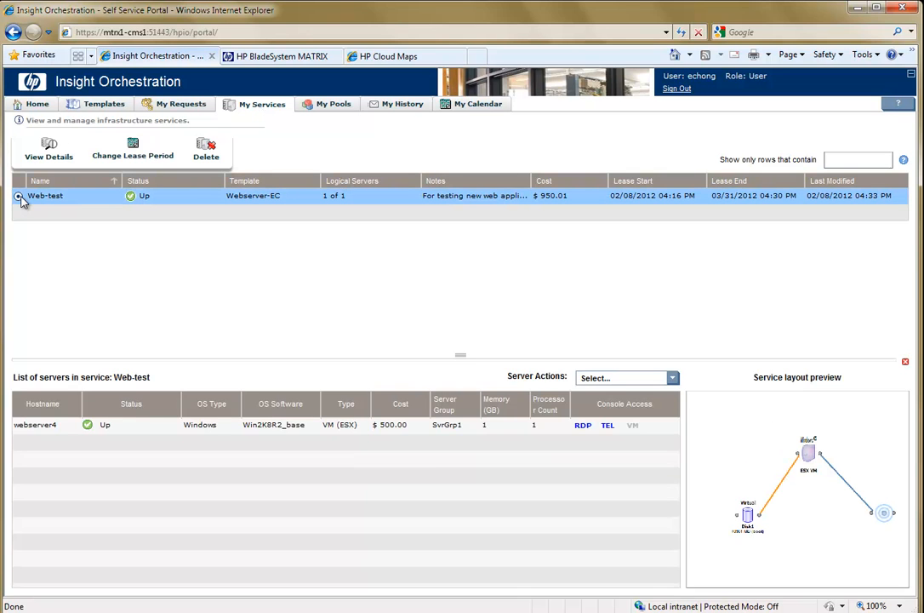
pyautogui.click(132, 149)
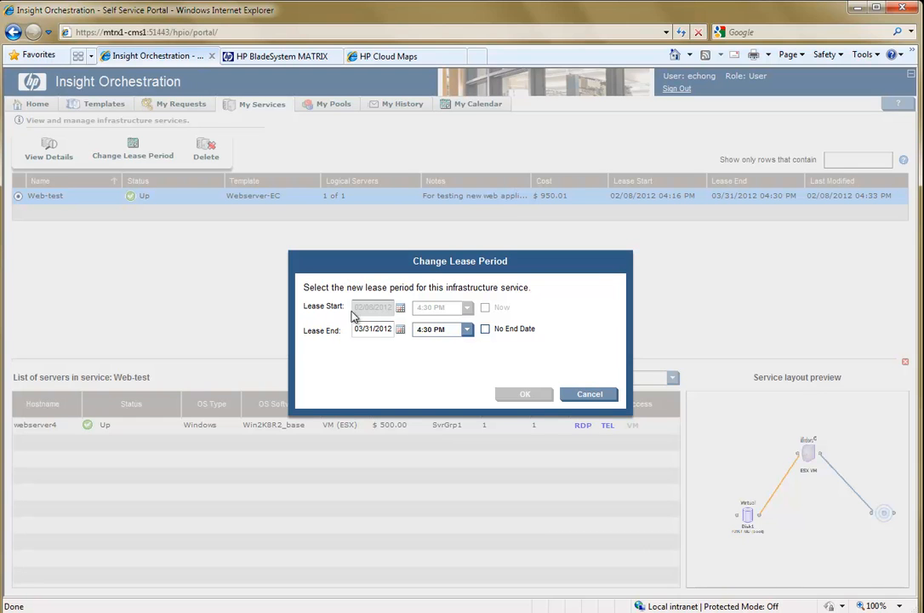
pyautogui.click(401, 330)
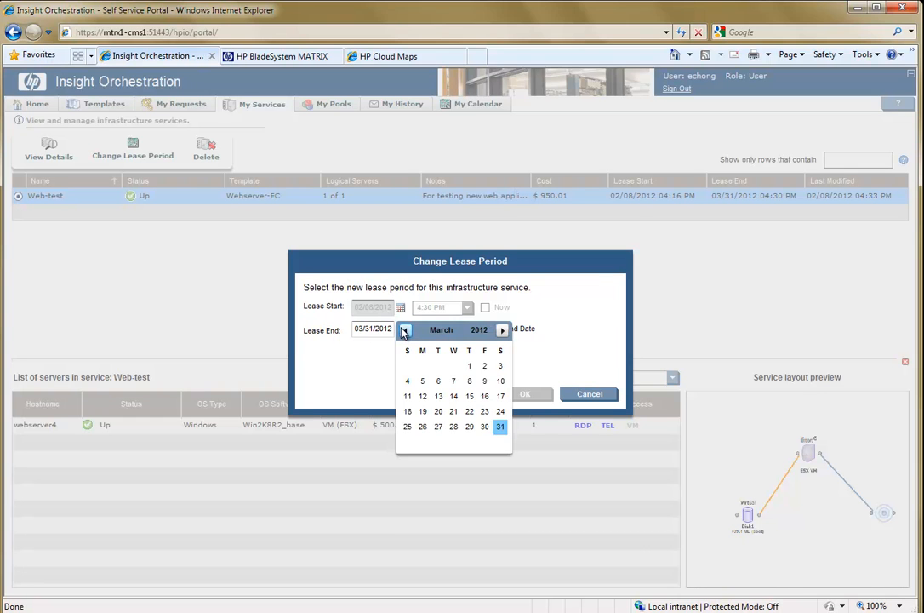
pyautogui.click(501, 331)
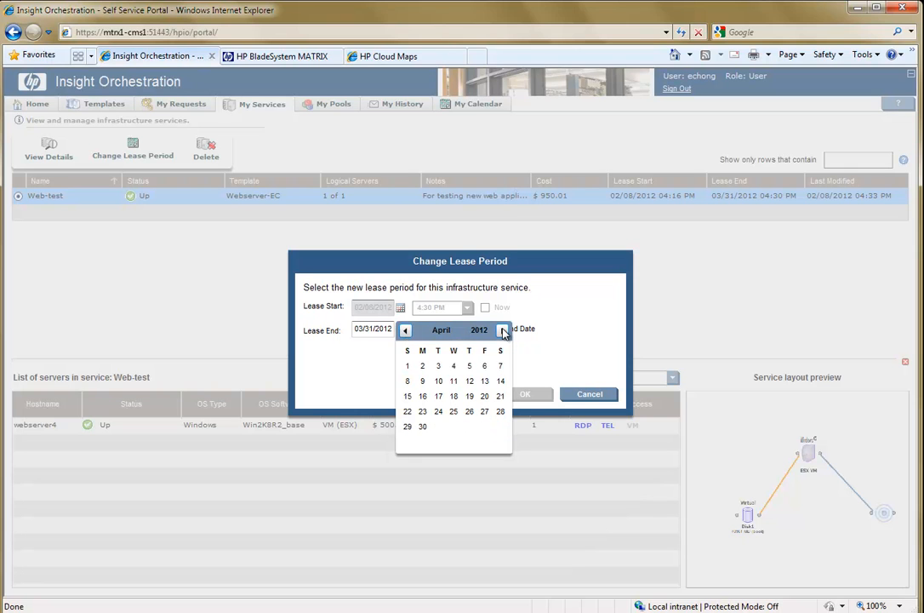
pyautogui.click(423, 427)
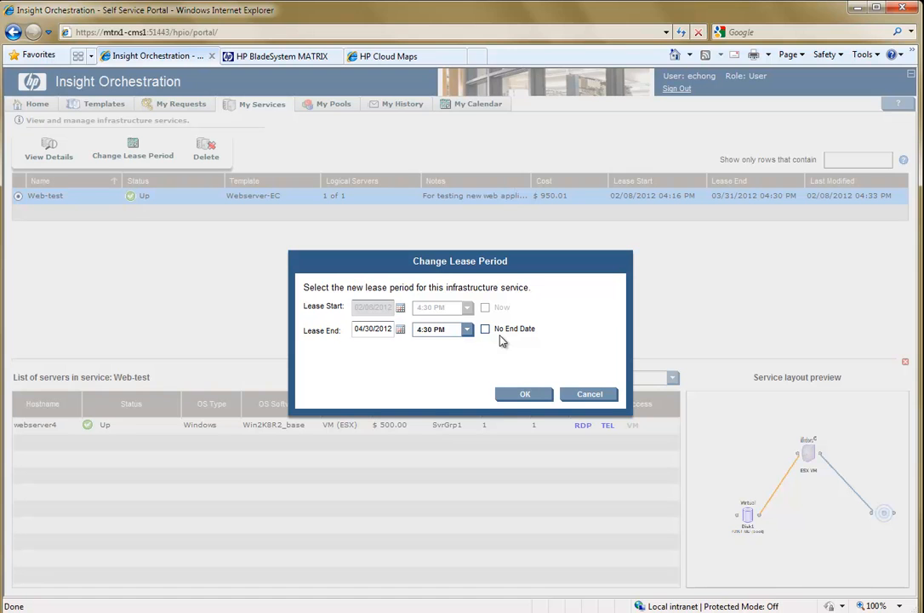
pyautogui.click(513, 395)
pyautogui.click(516, 390)
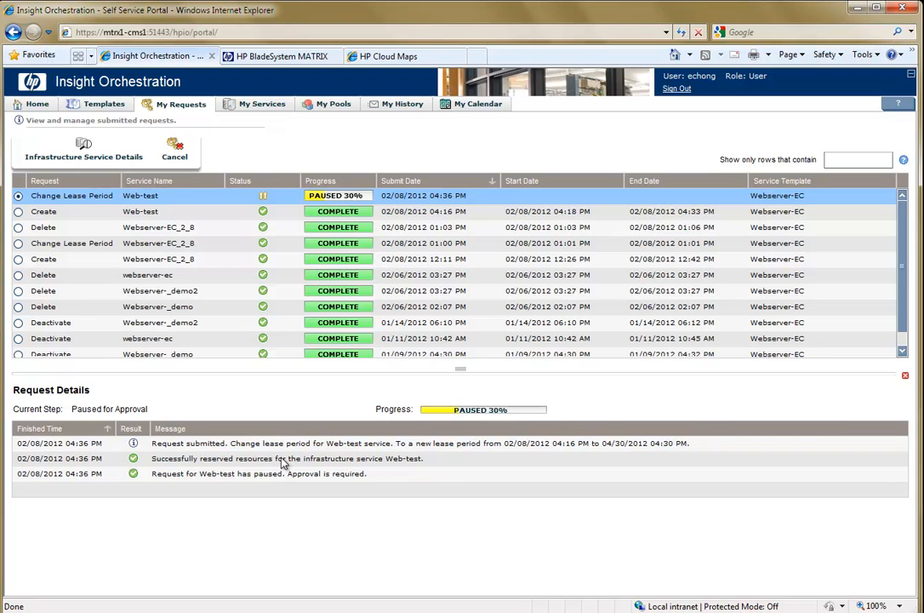
# Switch to HP BladeSystem MATRIX and approve the Web-test change lease period request with the note "ok to extend".
pyautogui.click(283, 58)
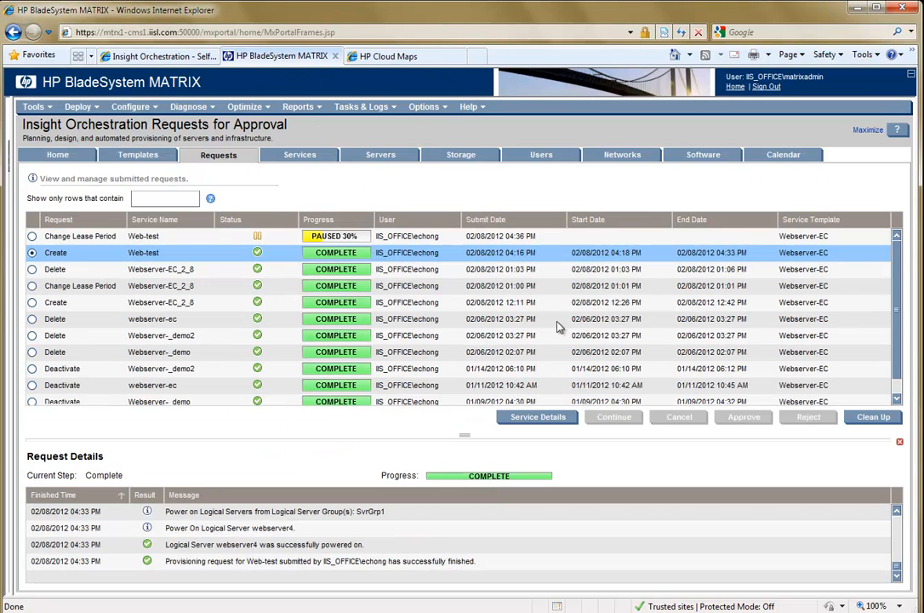
pyautogui.click(31, 236)
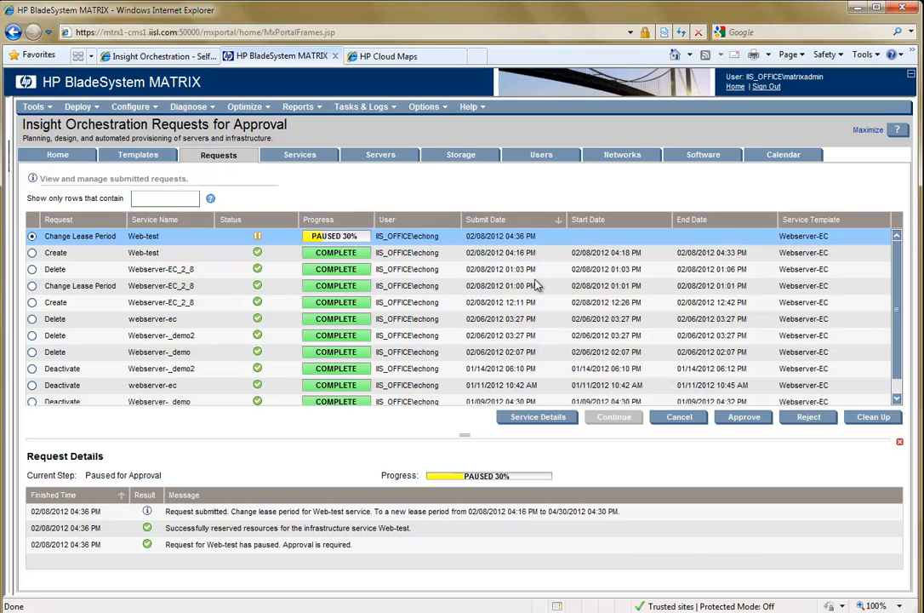
pyautogui.click(738, 417)
pyautogui.click(500, 398)
pyautogui.write('ok to extend')
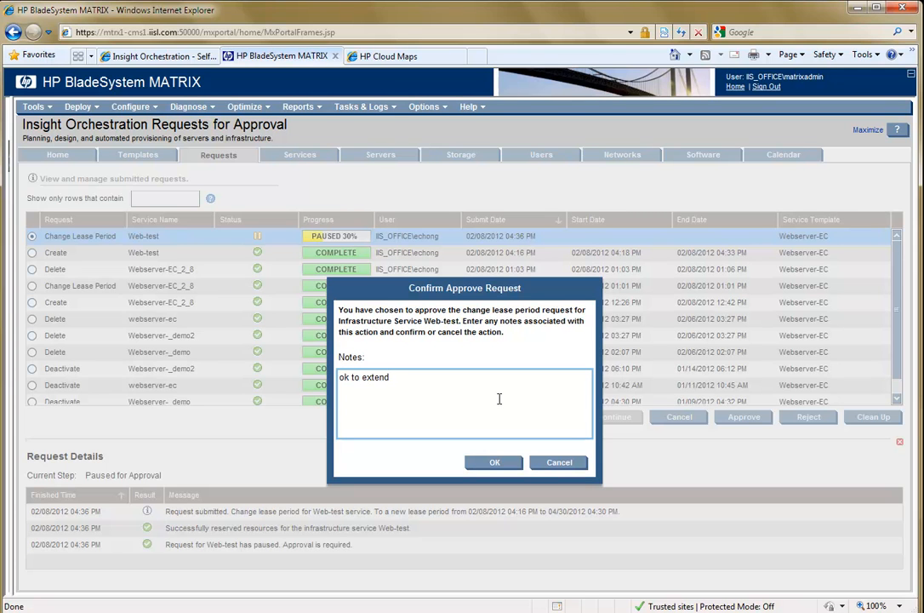
pyautogui.click(495, 462)
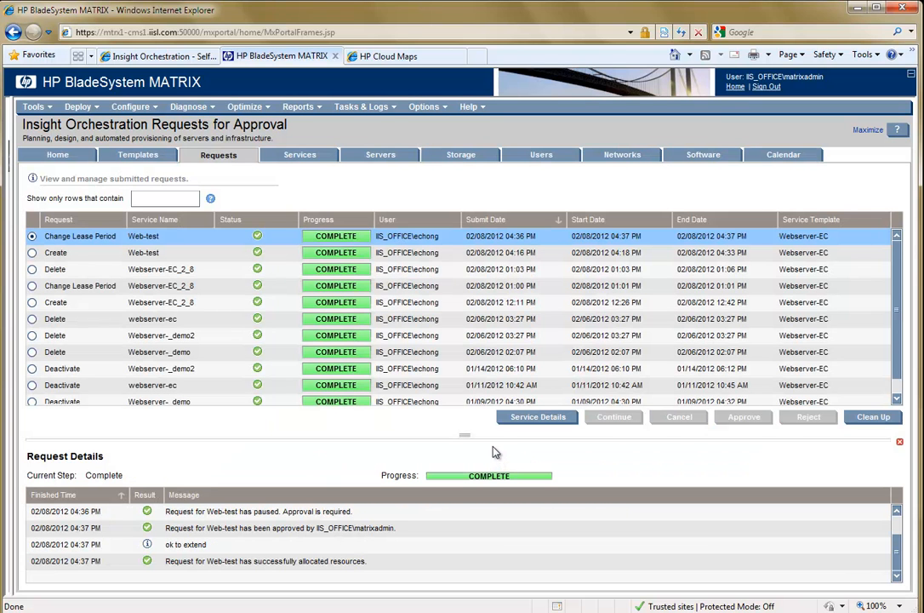
# Return to the Insight Orchestration portal, submit a deletion of the Web-test service and view that request.
pyautogui.click(125, 58)
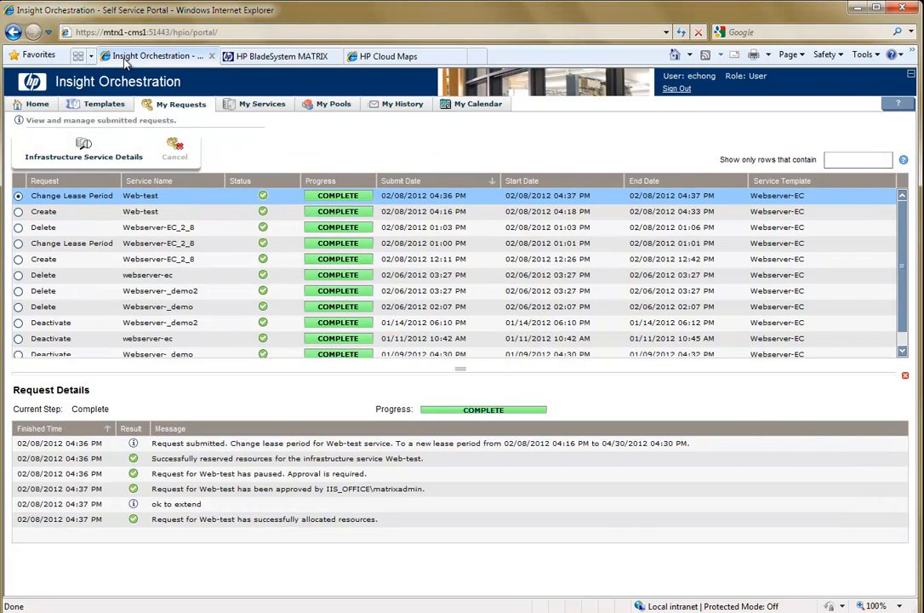
pyautogui.click(248, 105)
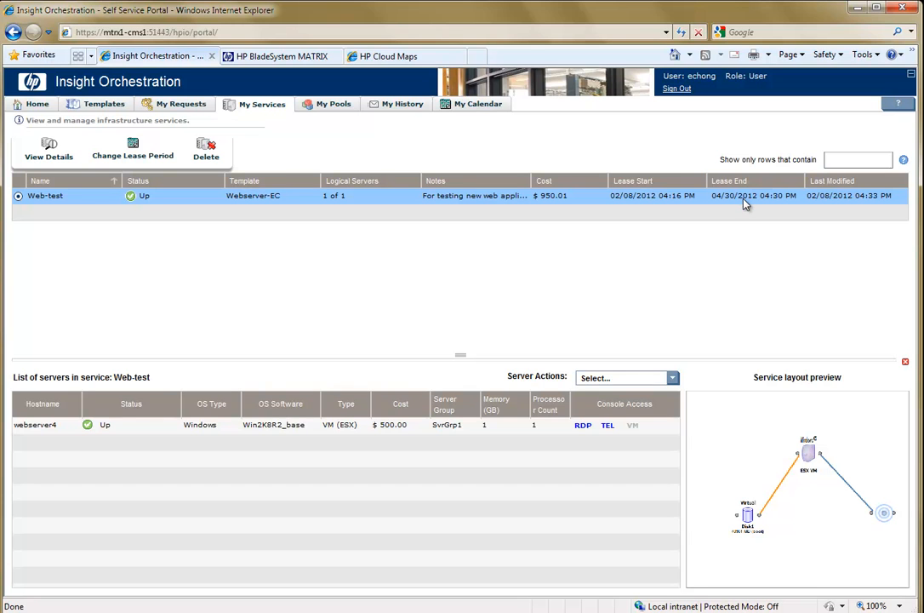
pyautogui.click(205, 157)
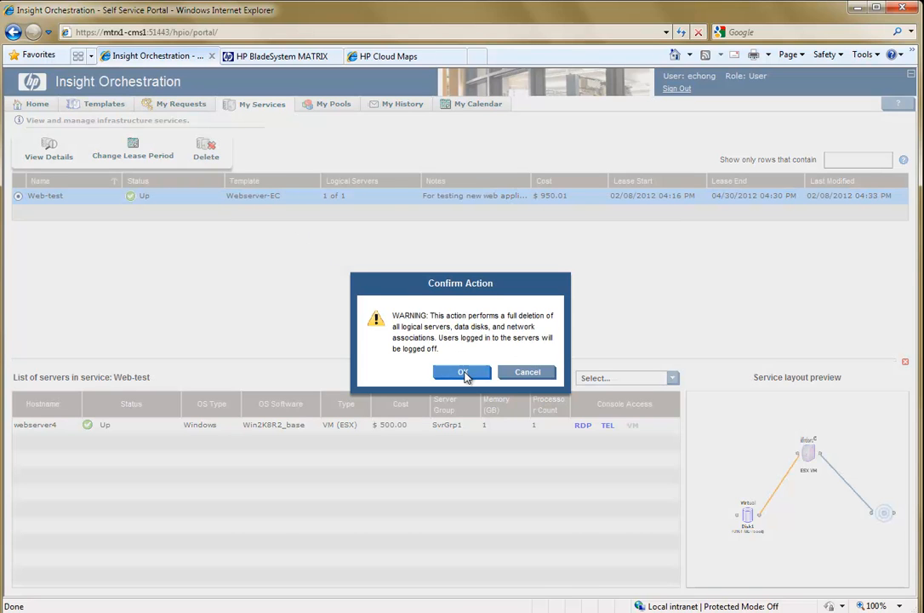
pyautogui.click(469, 372)
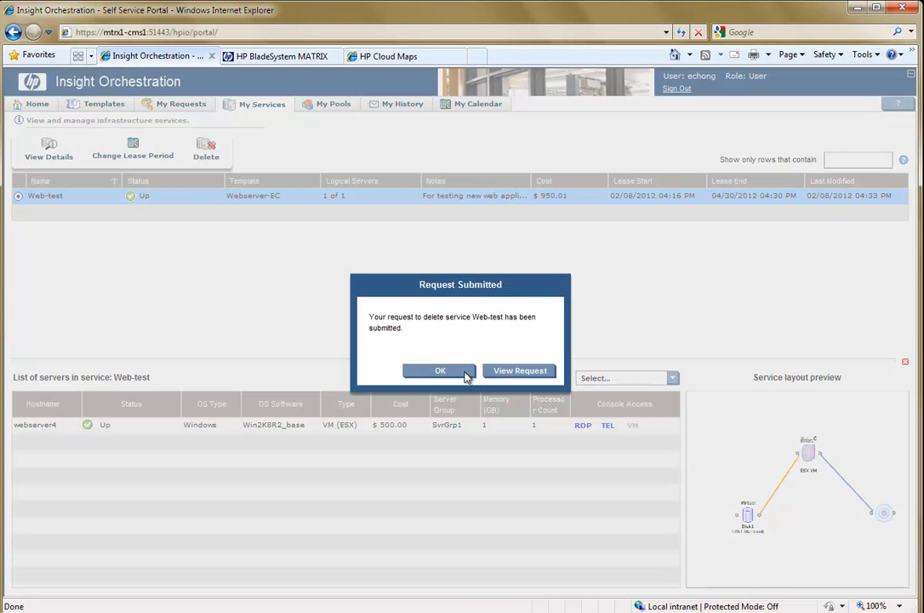
pyautogui.click(508, 373)
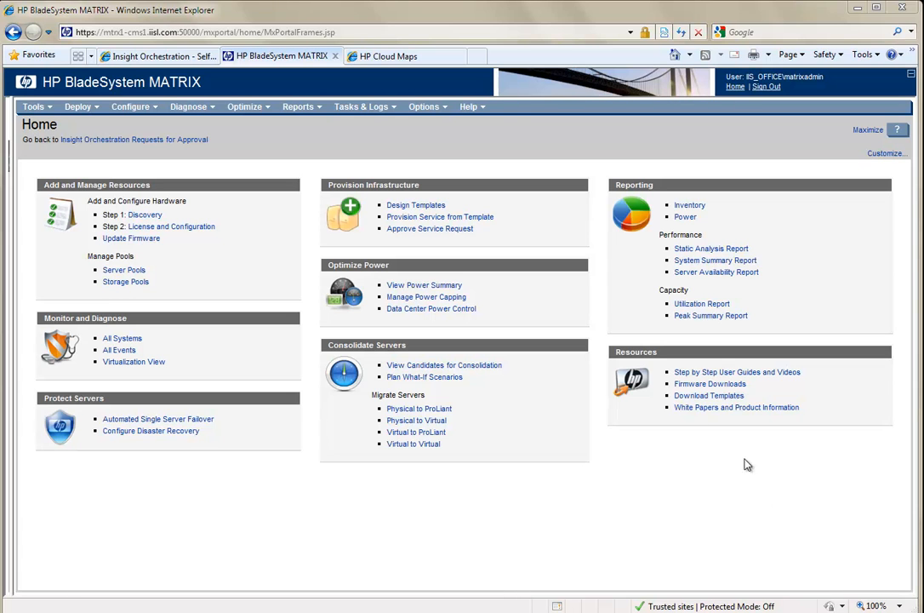
# Open the template designer from the HP BladeSystem MATRIX home page and sign in with the account password.
pyautogui.click(417, 208)
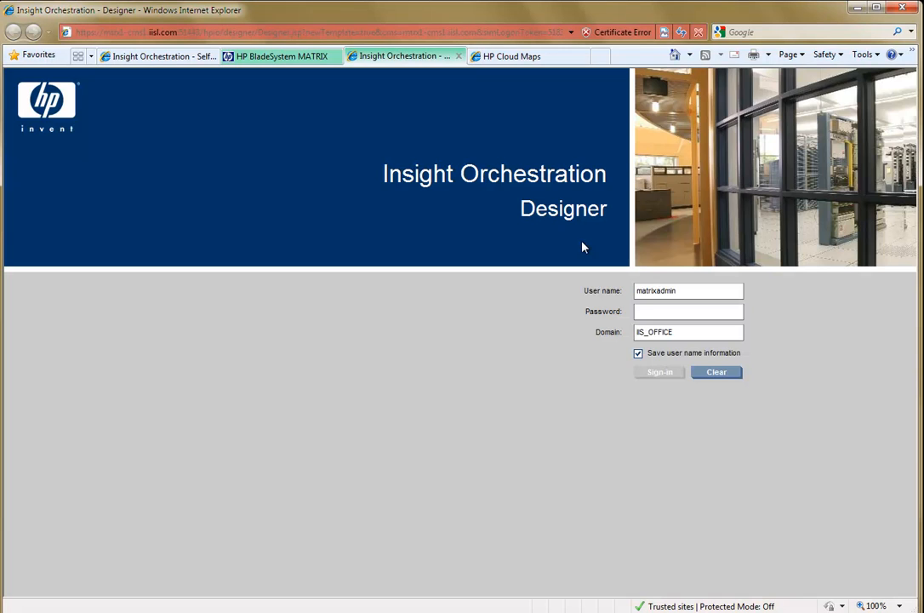
pyautogui.click(649, 313)
pyautogui.write('****')
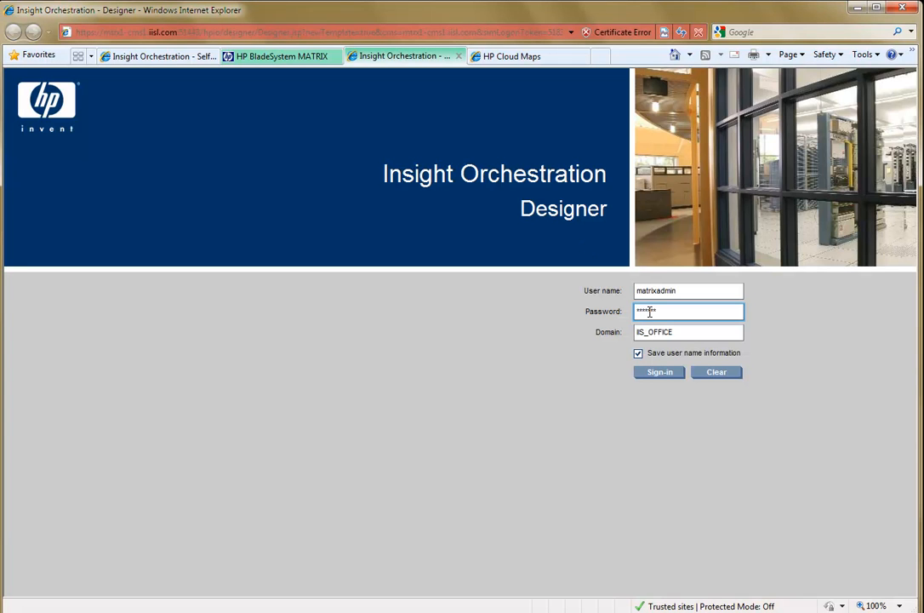
pyautogui.press('Return')
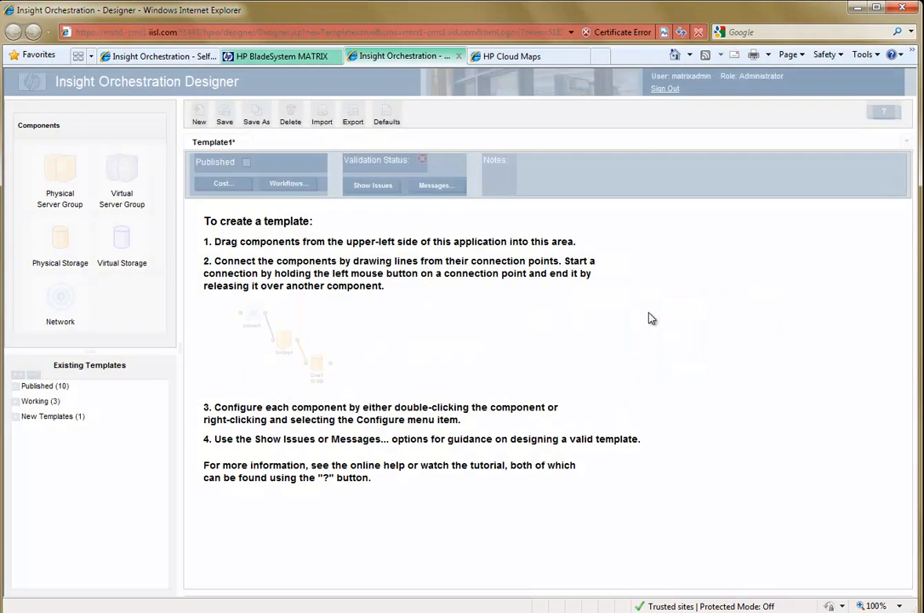
# Add a virtual server group, a virtual storage disk and a network to the new template, connecting the server group to both.
pyautogui.moveTo(118, 167); pyautogui.dragTo(321, 244)
pyautogui.moveTo(406, 303); pyautogui.dragTo(407, 302)
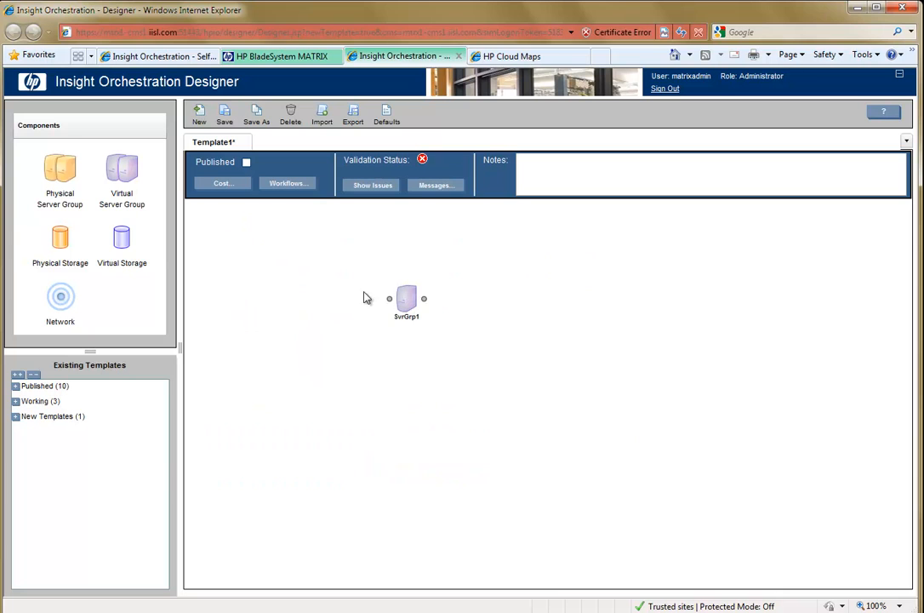
pyautogui.moveTo(121, 240); pyautogui.dragTo(311, 379)
pyautogui.moveTo(60, 296); pyautogui.dragTo(436, 364)
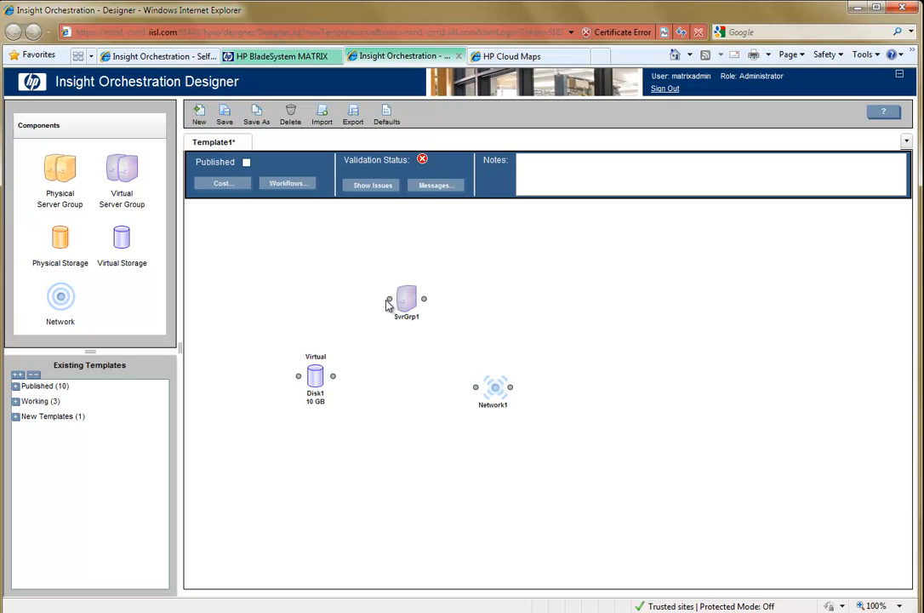
pyautogui.moveTo(389, 299); pyautogui.dragTo(335, 376)
pyautogui.moveTo(424, 300); pyautogui.dragTo(476, 389)
# Configure the virtual server group with the group name DBSrv and a memory size of 2 GB.
pyautogui.doubleClick(410, 300)
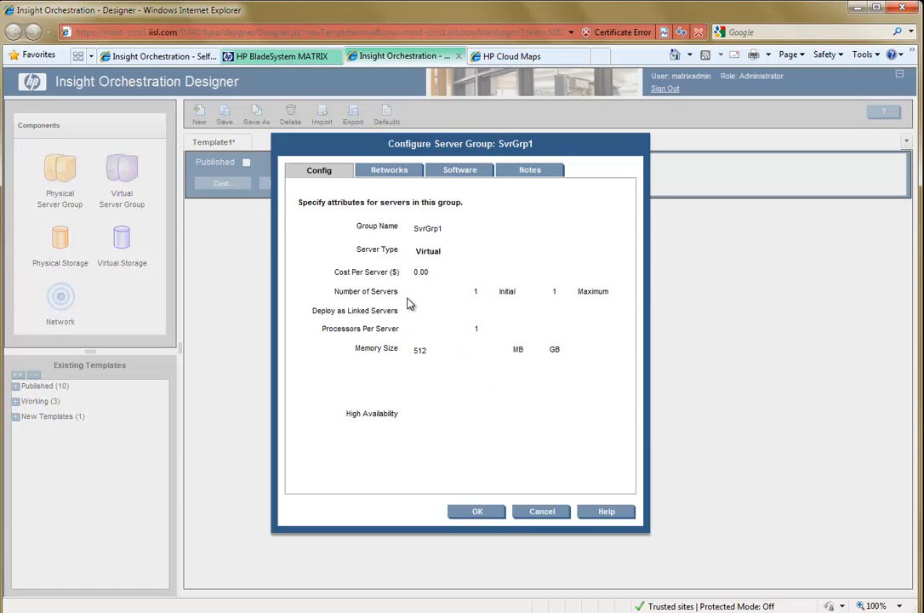
pyautogui.moveTo(449, 229); pyautogui.dragTo(416, 230)
pyautogui.write('P')
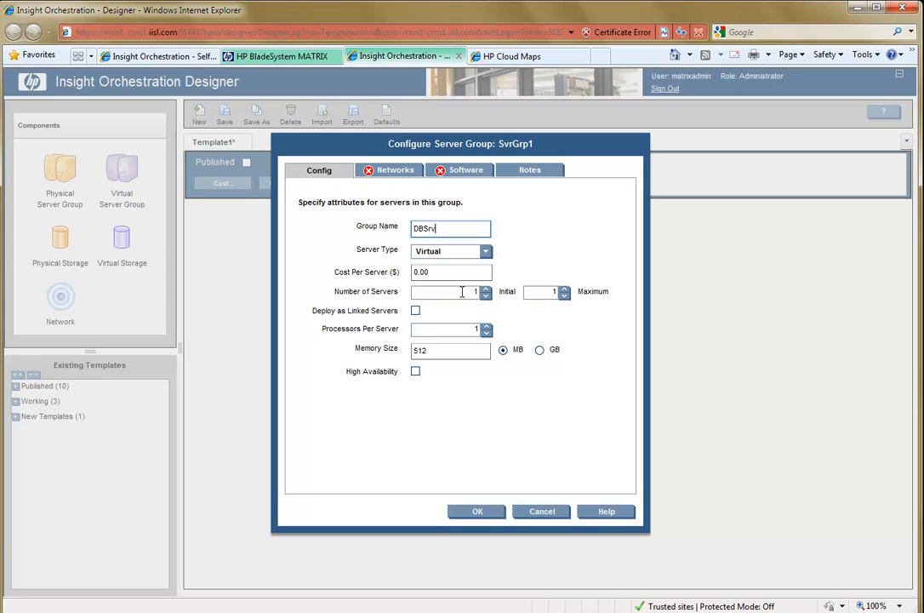
pyautogui.moveTo(433, 351); pyautogui.dragTo(405, 358)
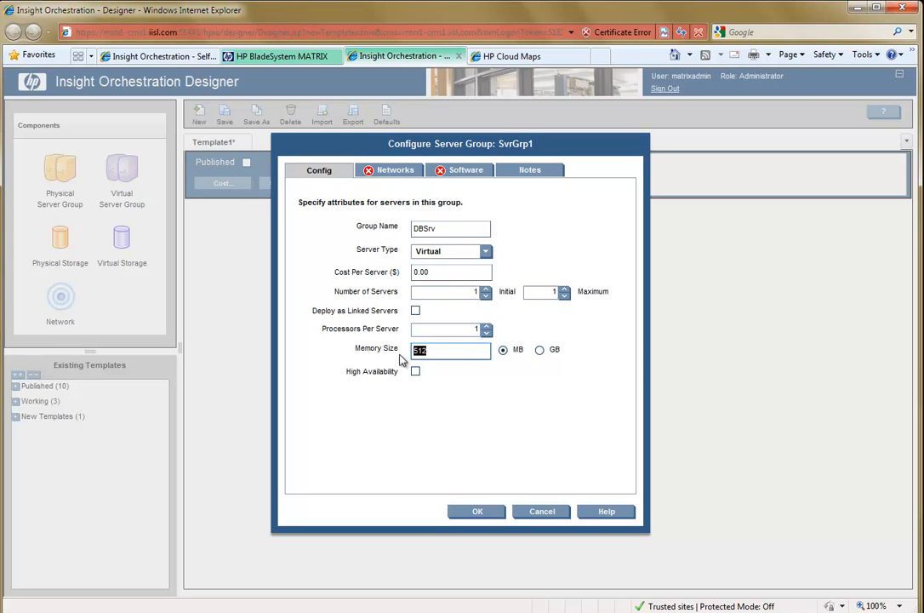
pyautogui.write('2')
pyautogui.click(540, 349)
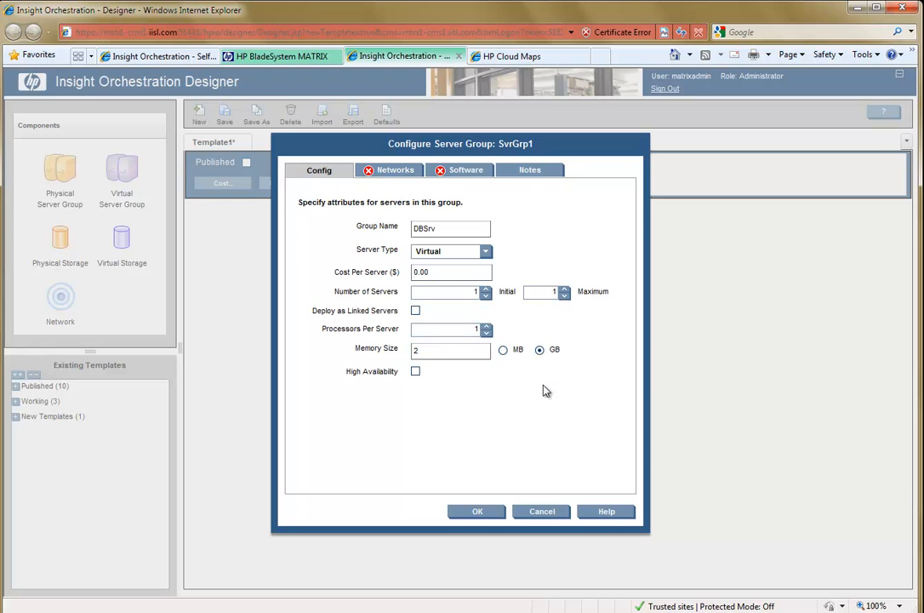
# Set the server group's hostname to dbsrv# and its Network1 address assignment type to DHCP.
pyautogui.click(387, 171)
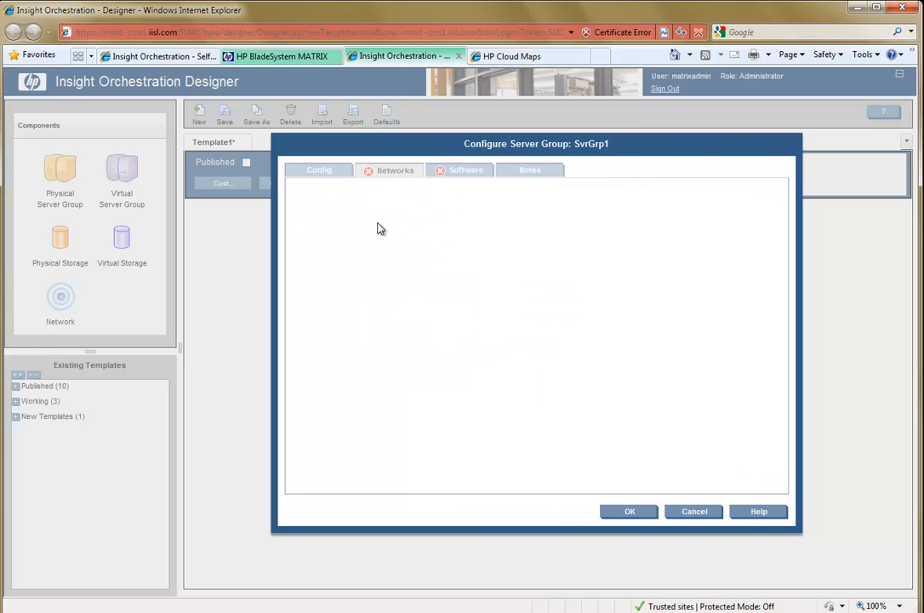
pyautogui.click(379, 195)
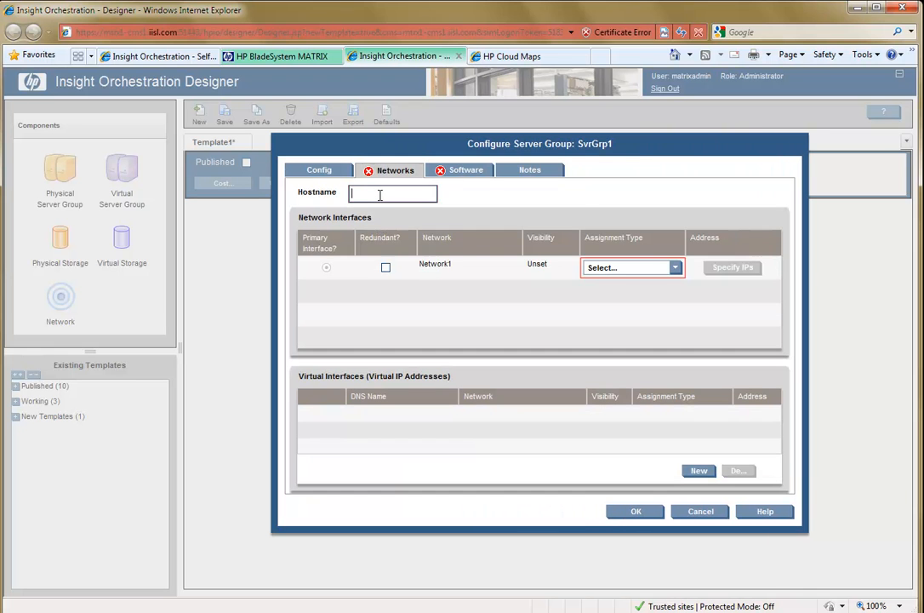
pyautogui.write('dbsrv')
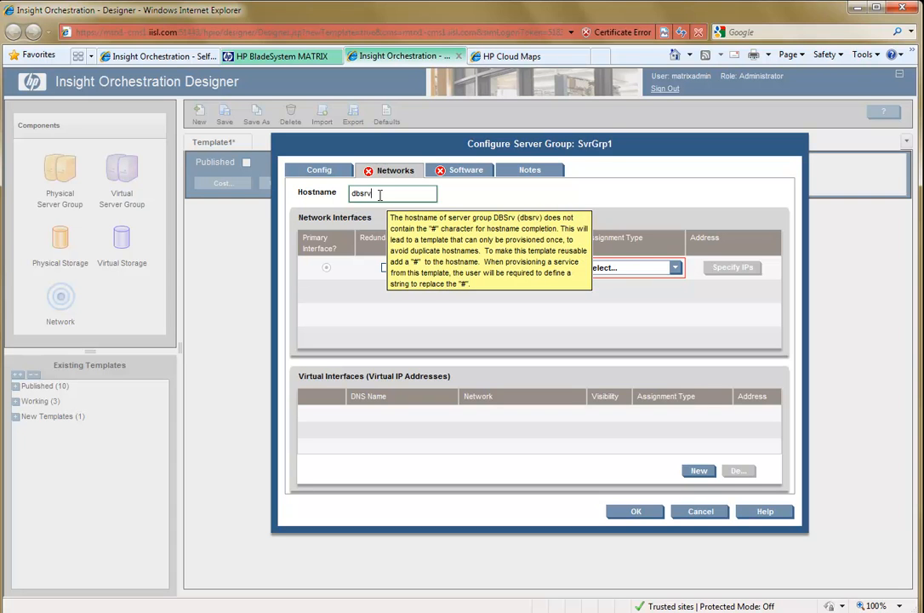
pyautogui.write('#')
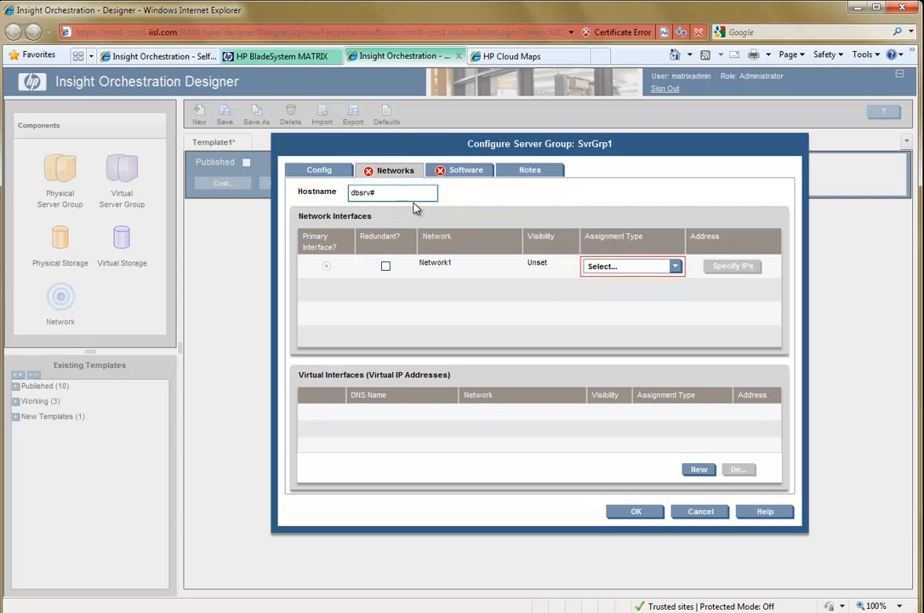
pyautogui.click(675, 266)
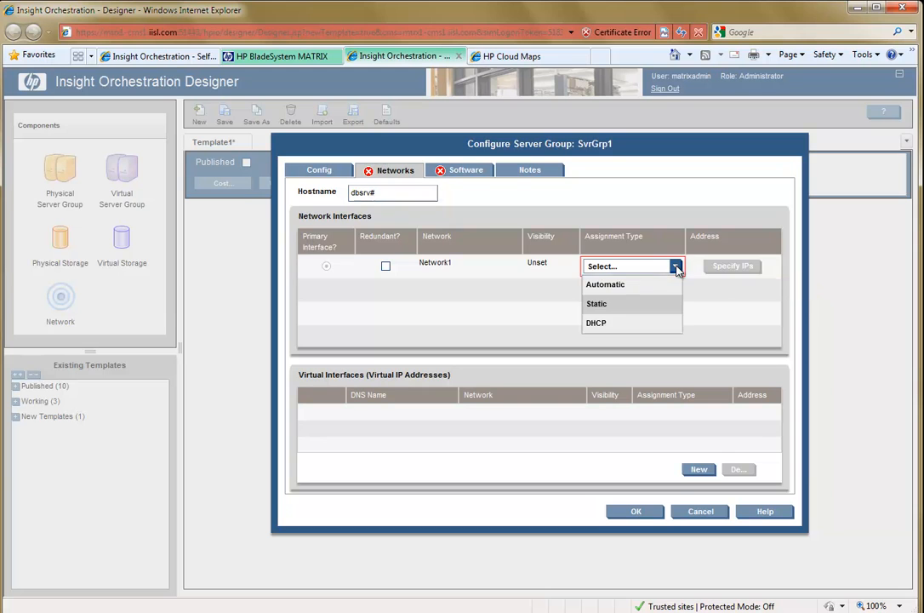
pyautogui.click(614, 324)
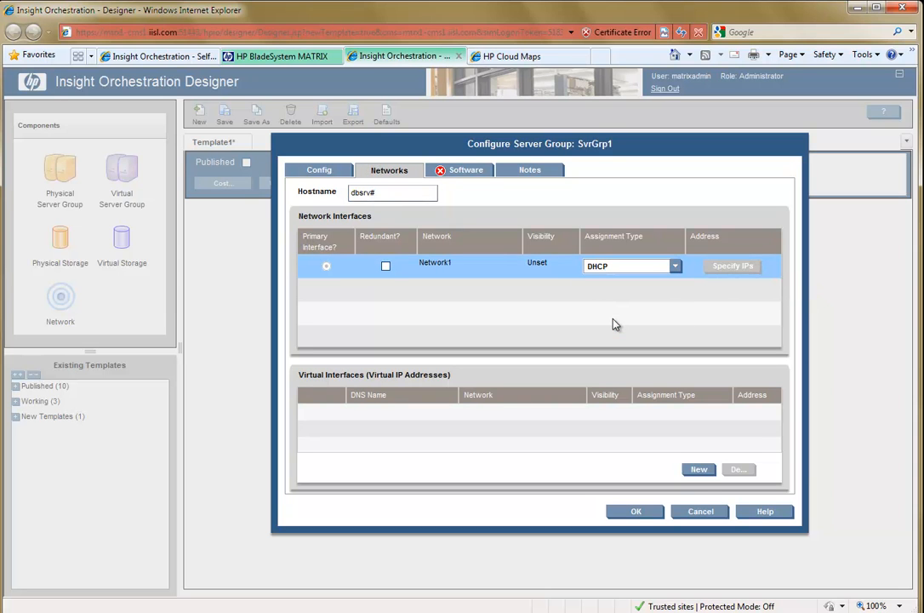
# Select the w2k8r264 operating system for the server group with VMware virtualization and the Microsoft Windows Server 2008 R2 (64-bit) variation.
pyautogui.click(472, 172)
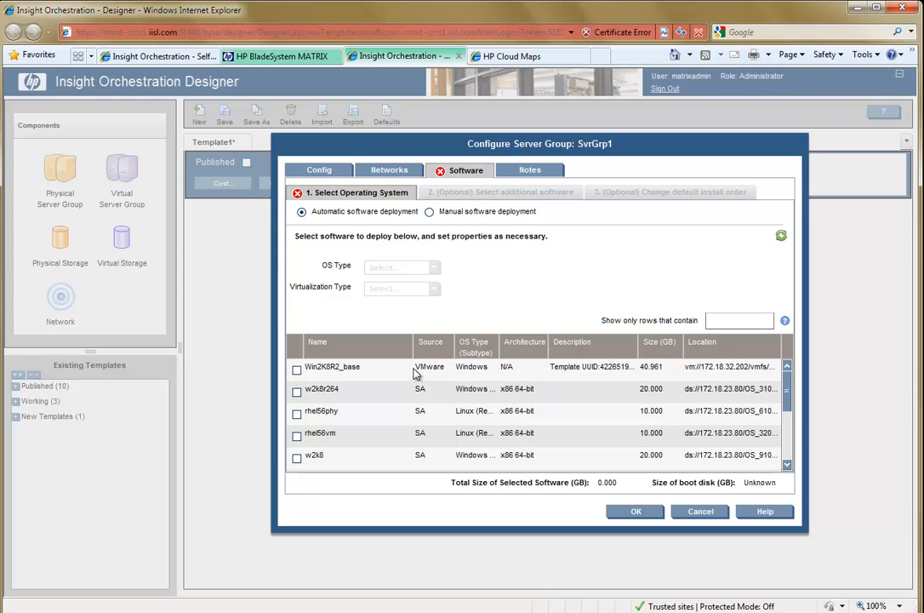
pyautogui.click(297, 394)
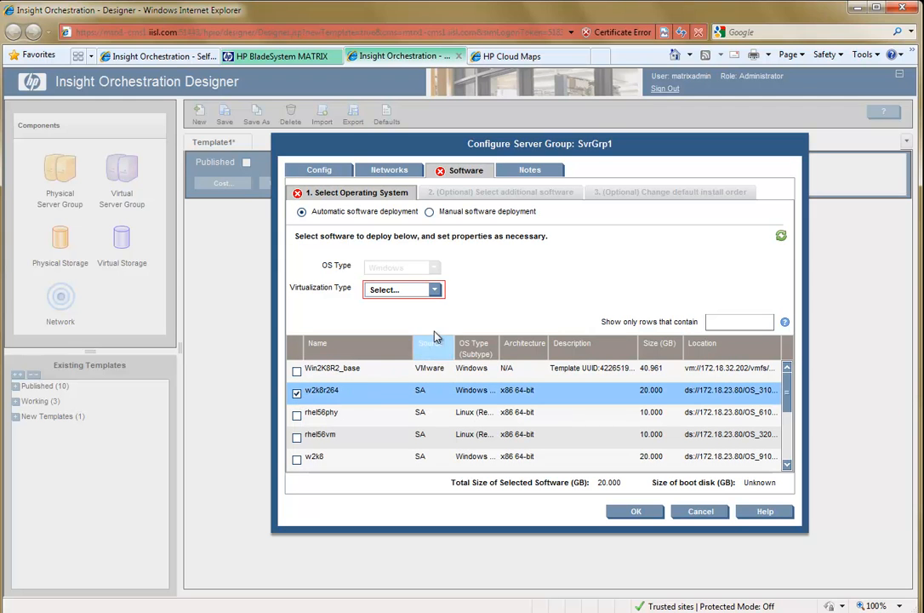
pyautogui.click(434, 290)
pyautogui.click(371, 305)
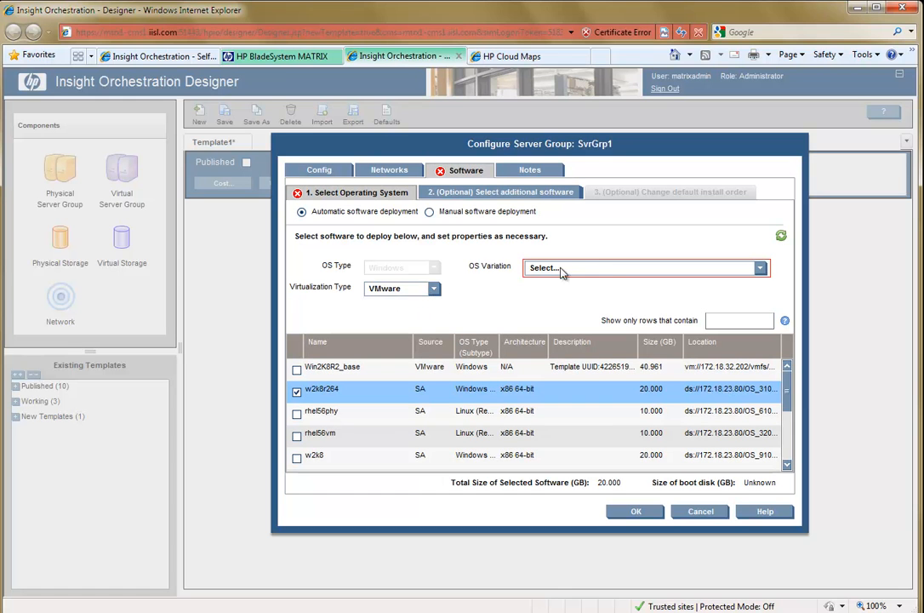
pyautogui.click(607, 268)
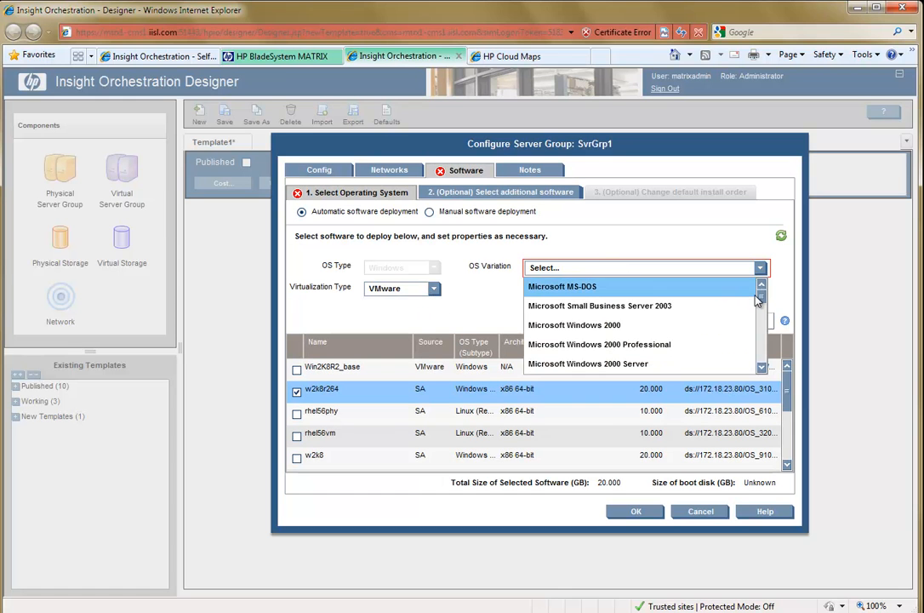
pyautogui.moveTo(760, 300); pyautogui.dragTo(758, 342)
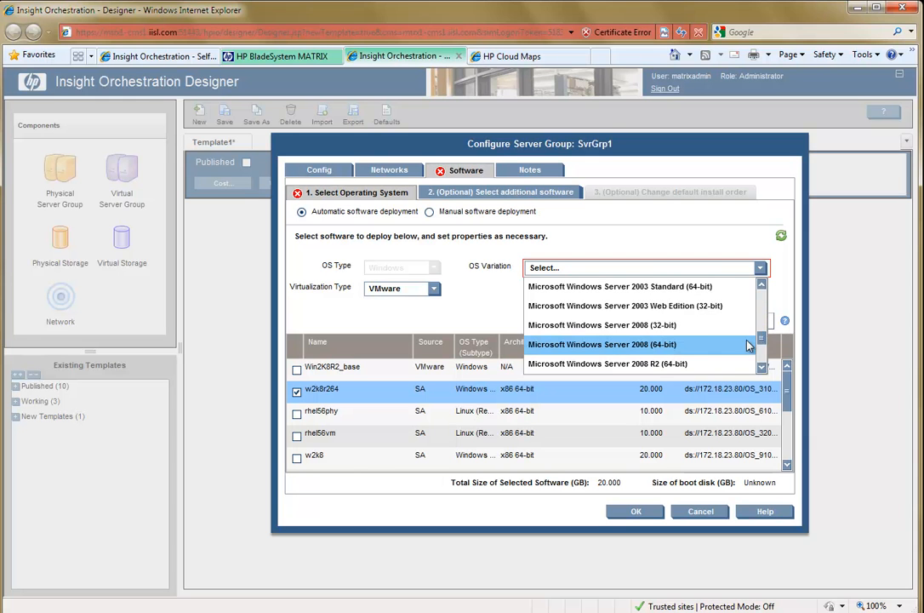
pyautogui.click(702, 365)
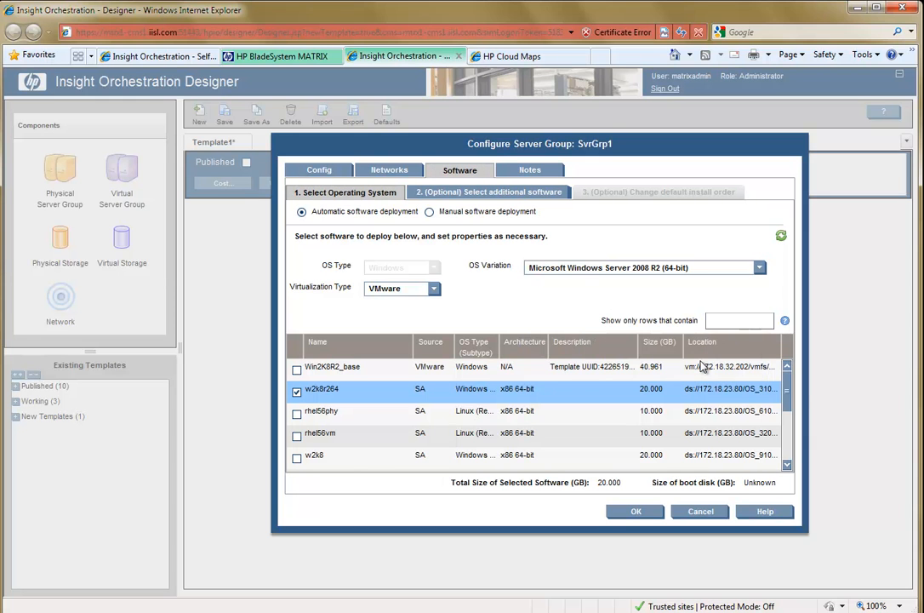
# Choose 7-Zip 9.20 and AdobeReaderX as additional software for the server group.
pyautogui.click(529, 196)
pyautogui.click(296, 261)
pyautogui.click(296, 281)
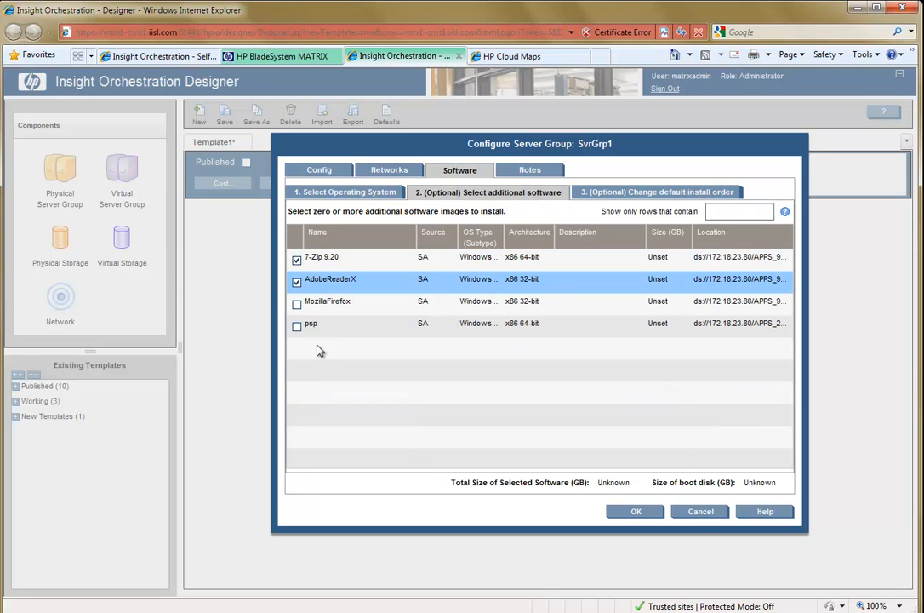
# Switch the server group's operating system to the Win2K8R2_base template and apply the server group configuration.
pyautogui.click(328, 194)
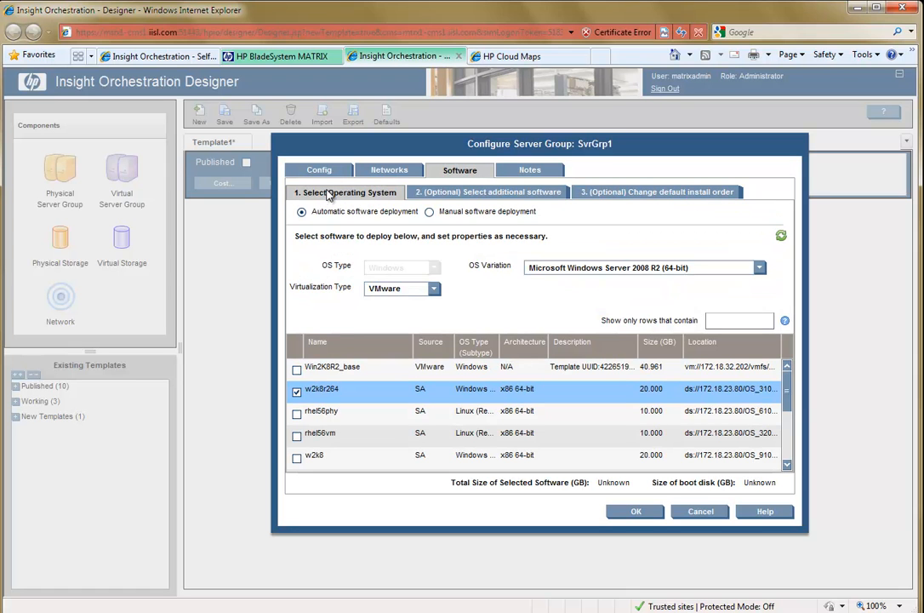
pyautogui.click(298, 371)
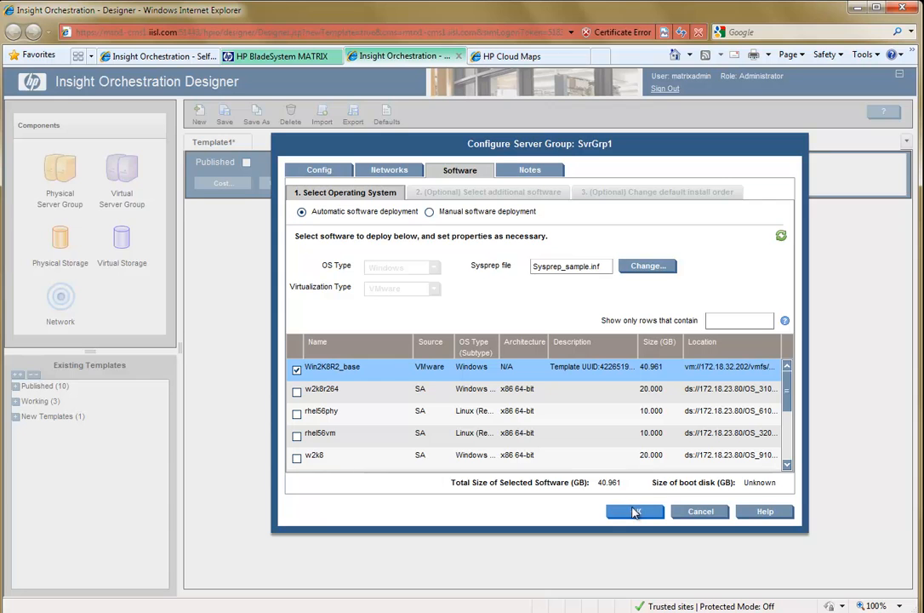
pyautogui.click(636, 511)
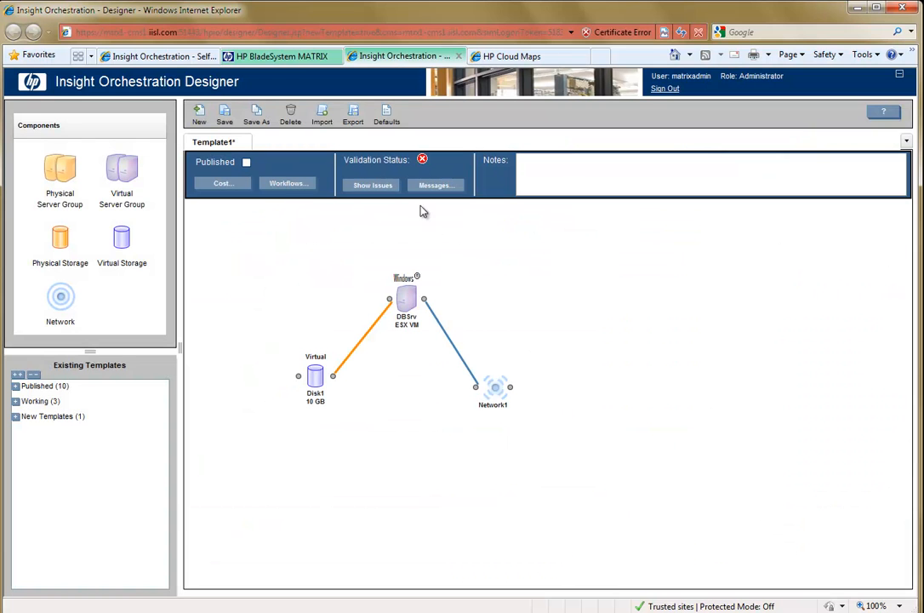
# Show the template's validation issues, then make Disk1 bootable with its size reset accepted and a cost of $10 per GB.
pyautogui.click(371, 186)
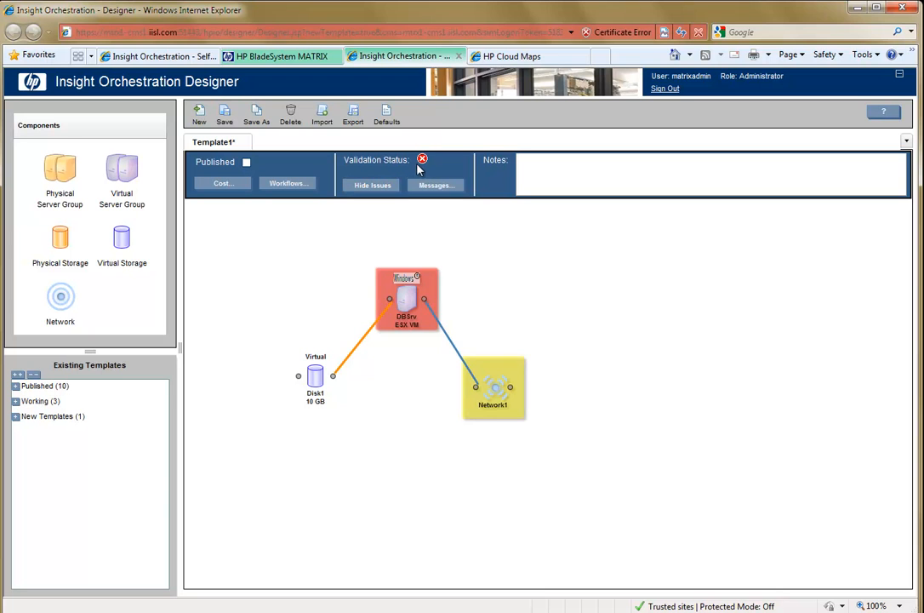
pyautogui.moveTo(414, 311)
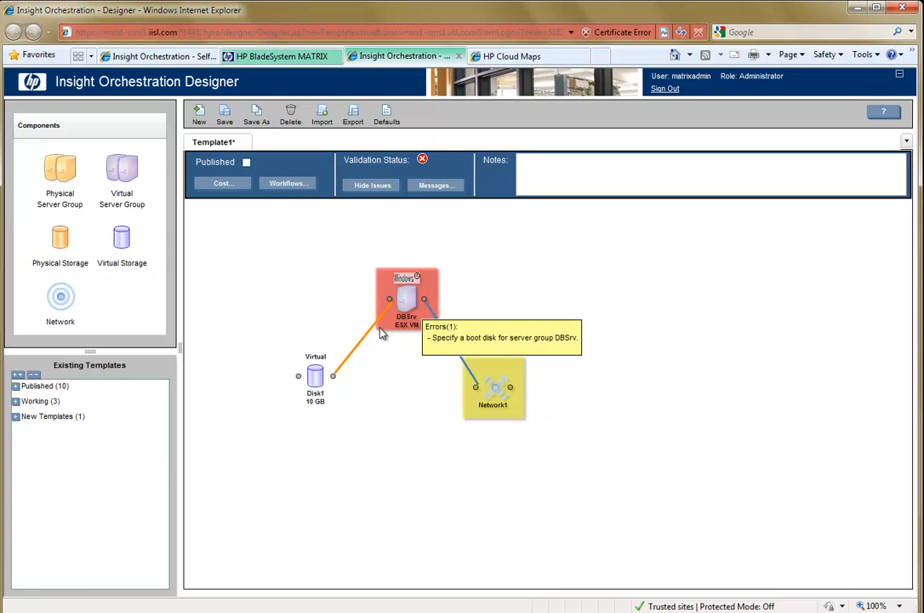
pyautogui.doubleClick(318, 379)
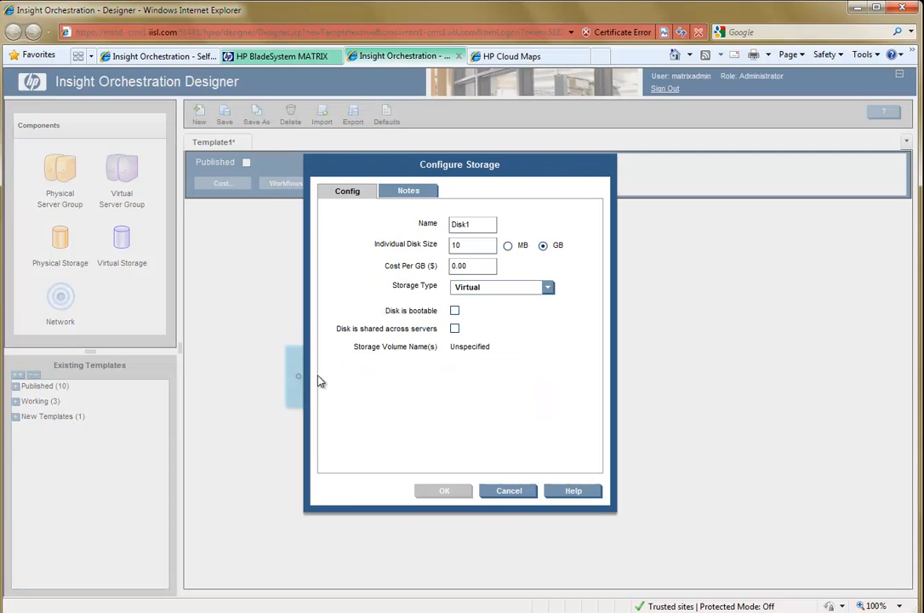
pyautogui.click(455, 312)
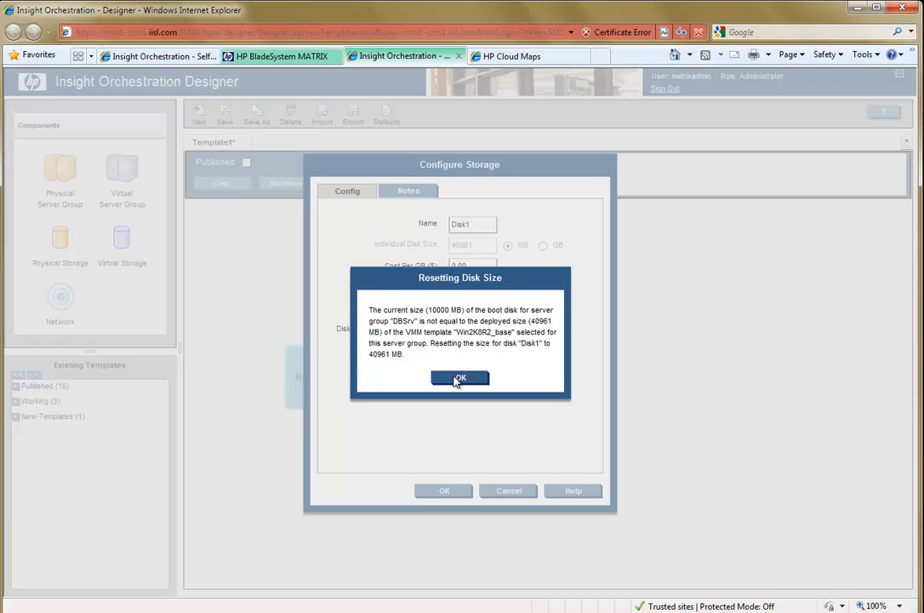
pyautogui.click(456, 380)
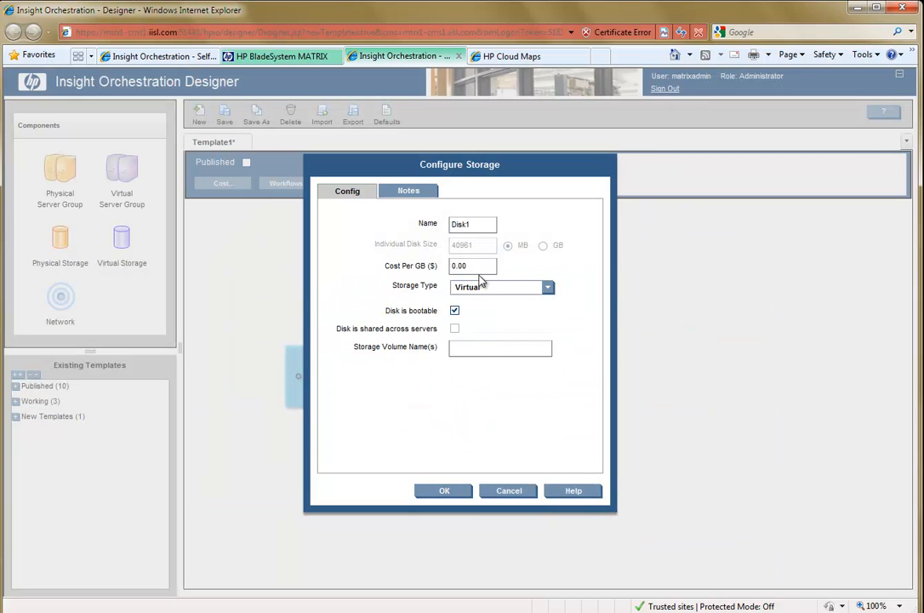
pyautogui.moveTo(494, 265); pyautogui.dragTo(444, 272)
pyautogui.write('10')
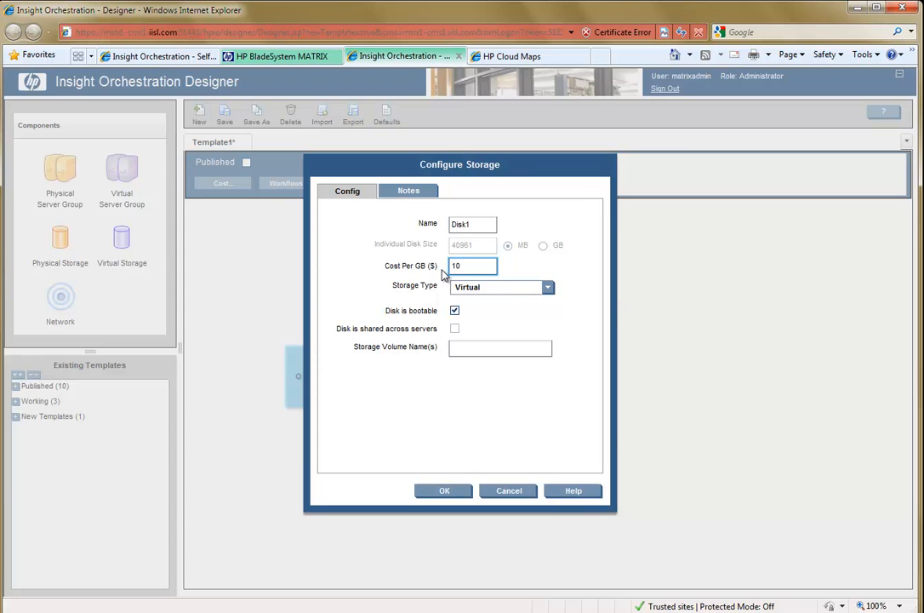
pyautogui.click(436, 492)
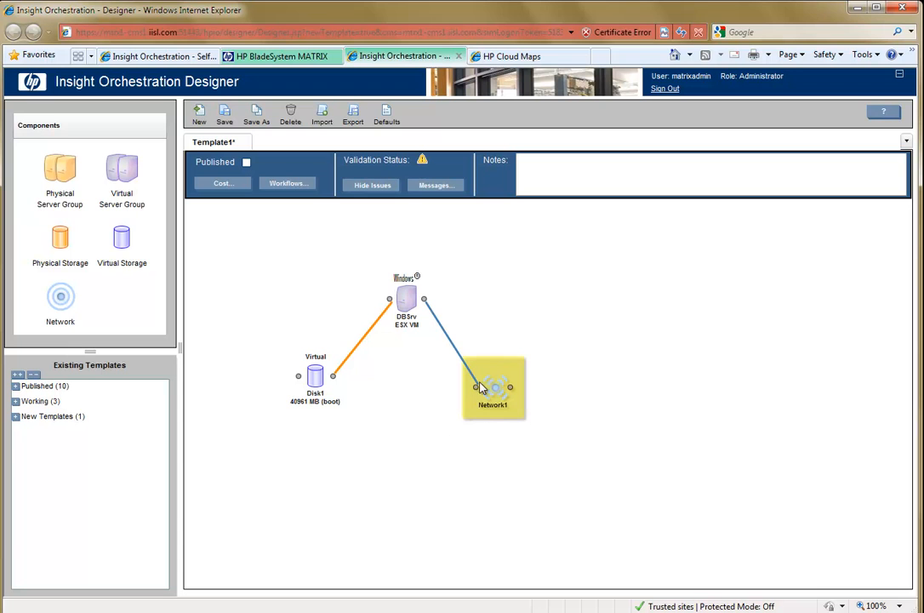
# Assign Network1 to the specific network vlan-123 with a cost per IP of $50, and hide the validation issues.
pyautogui.moveTo(497, 379)
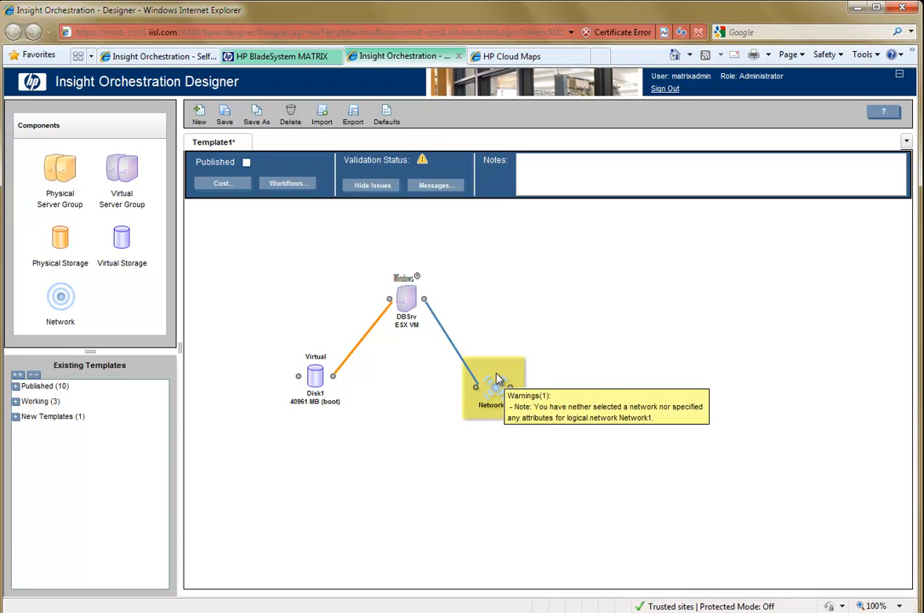
pyautogui.doubleClick(495, 380)
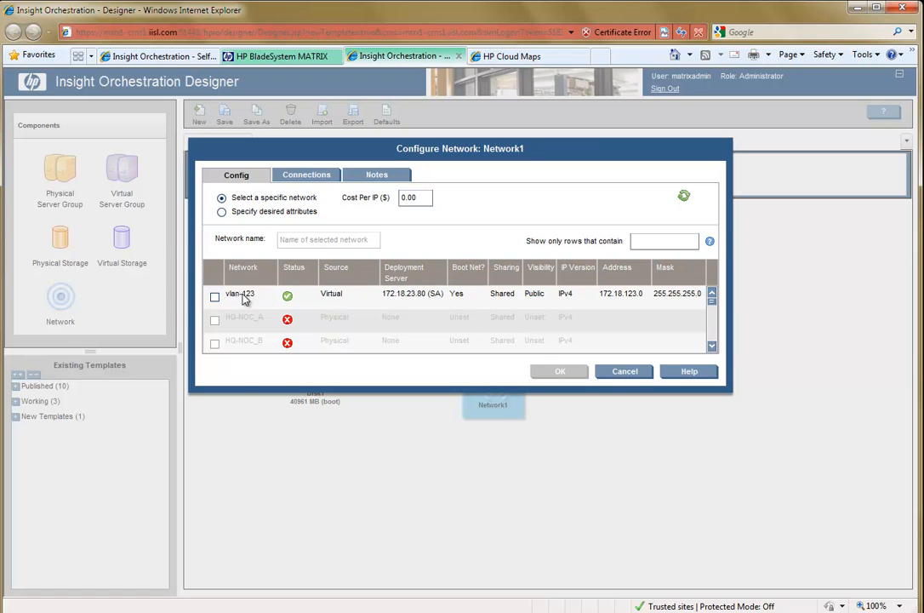
pyautogui.click(216, 296)
pyautogui.moveTo(423, 199); pyautogui.dragTo(391, 202)
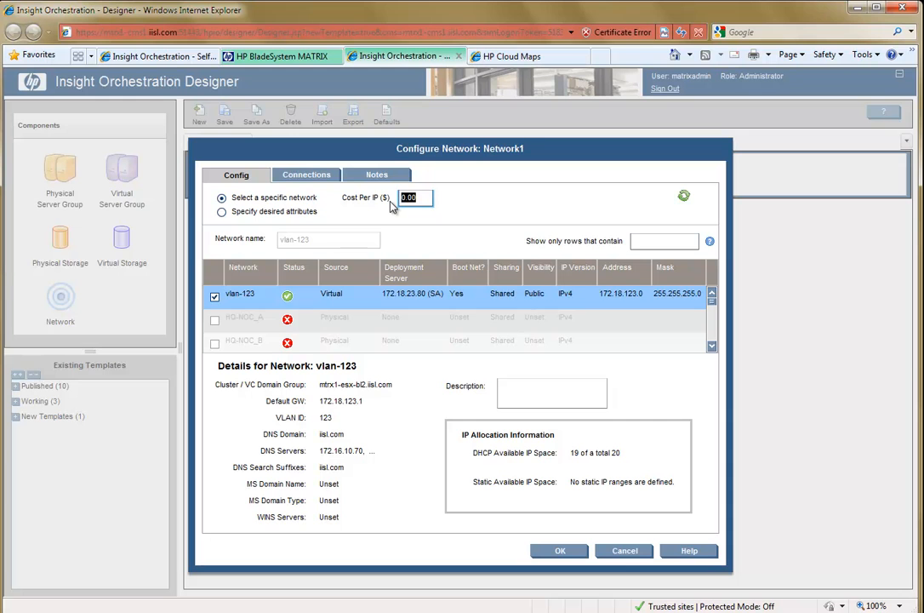
pyautogui.write('50')
pyautogui.click(561, 552)
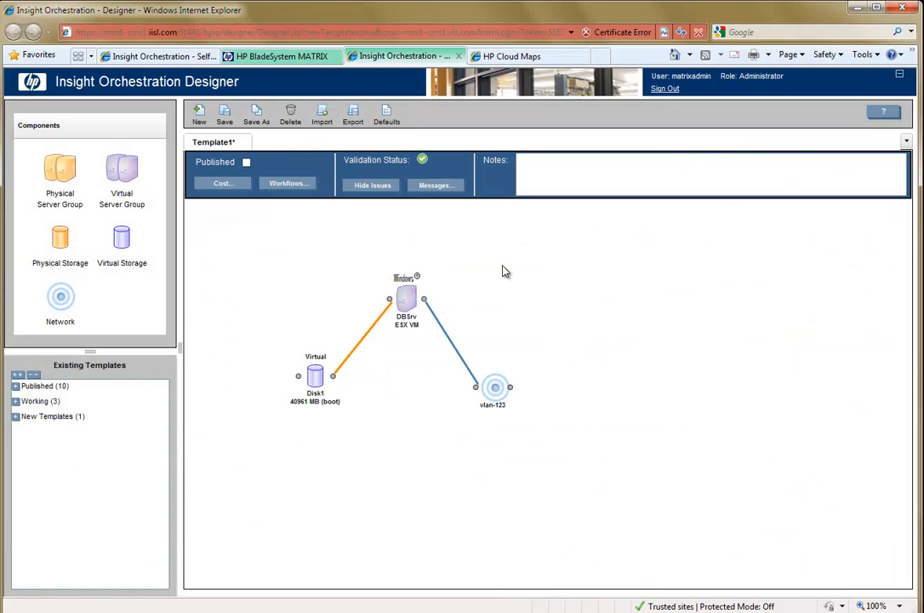
pyautogui.click(381, 188)
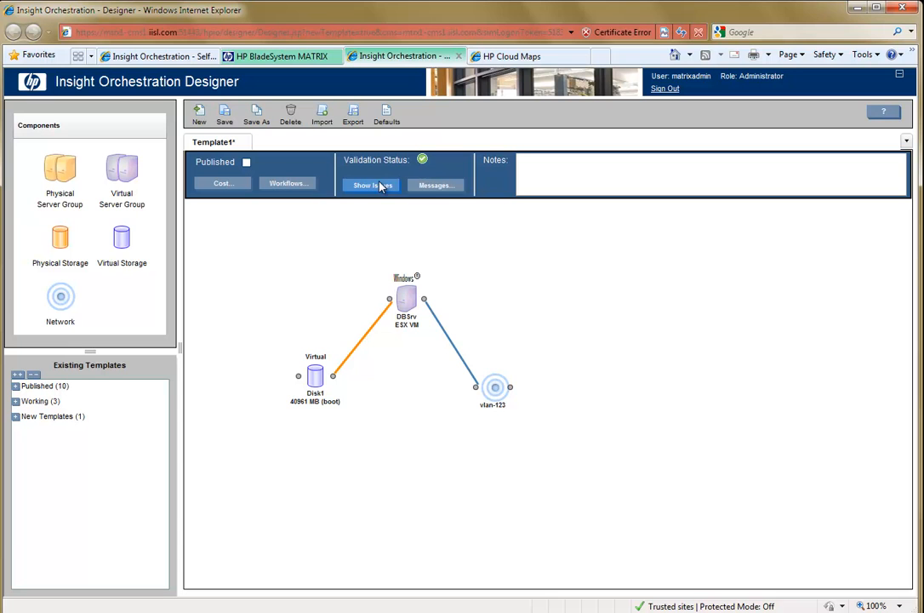
# Set the template's fixed cost to $100 and review the cost breakdown chart.
pyautogui.click(221, 185)
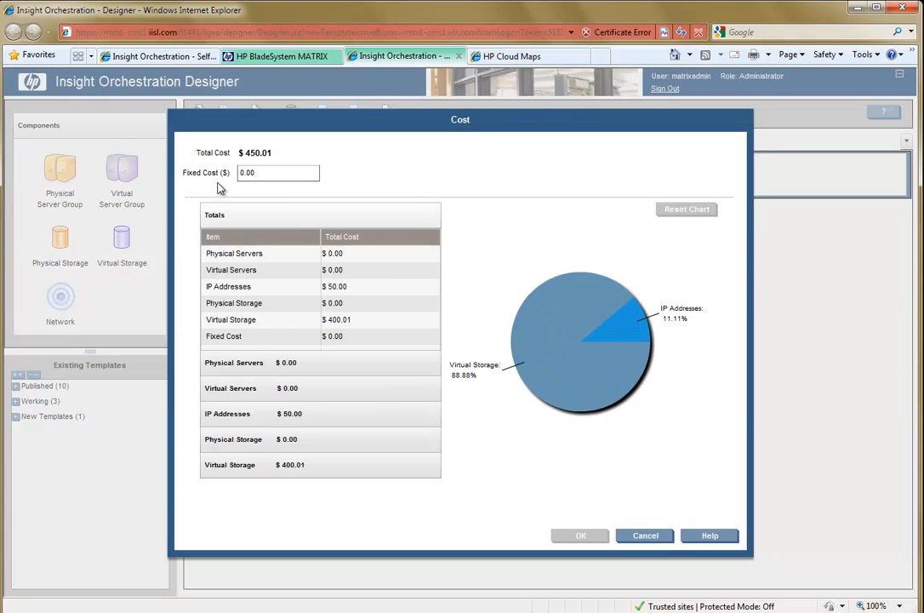
pyautogui.click(264, 172)
pyautogui.moveTo(264, 171); pyautogui.dragTo(237, 172)
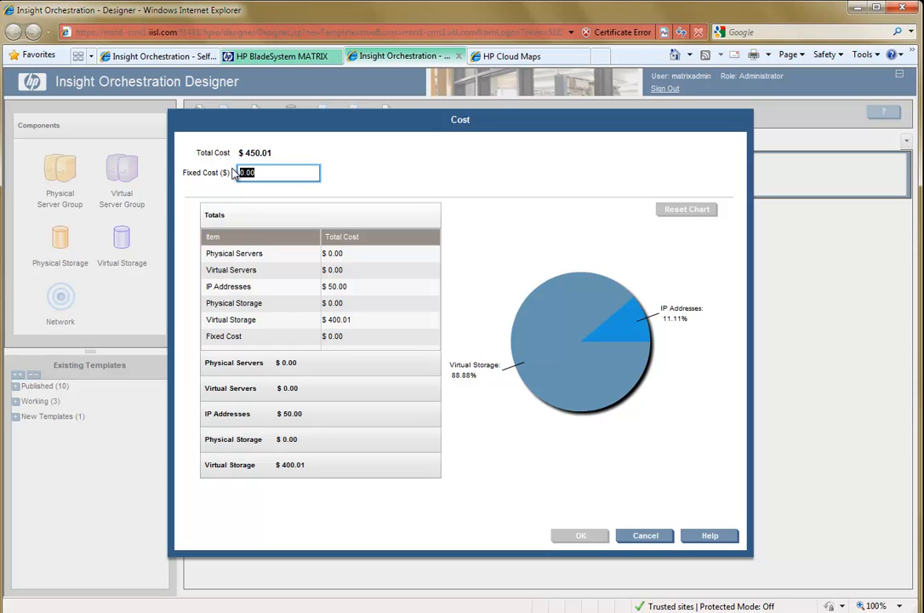
pyautogui.write('100')
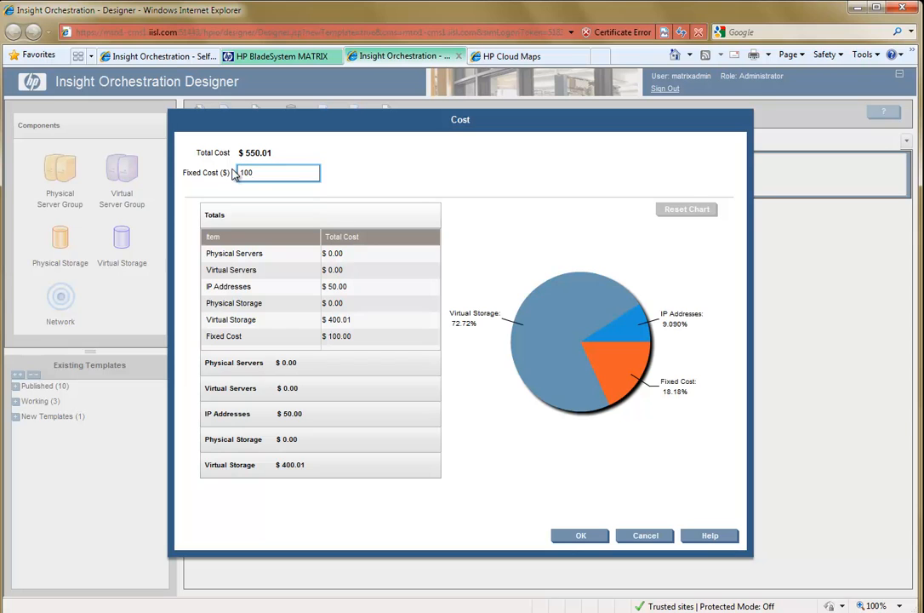
pyautogui.moveTo(605, 357)
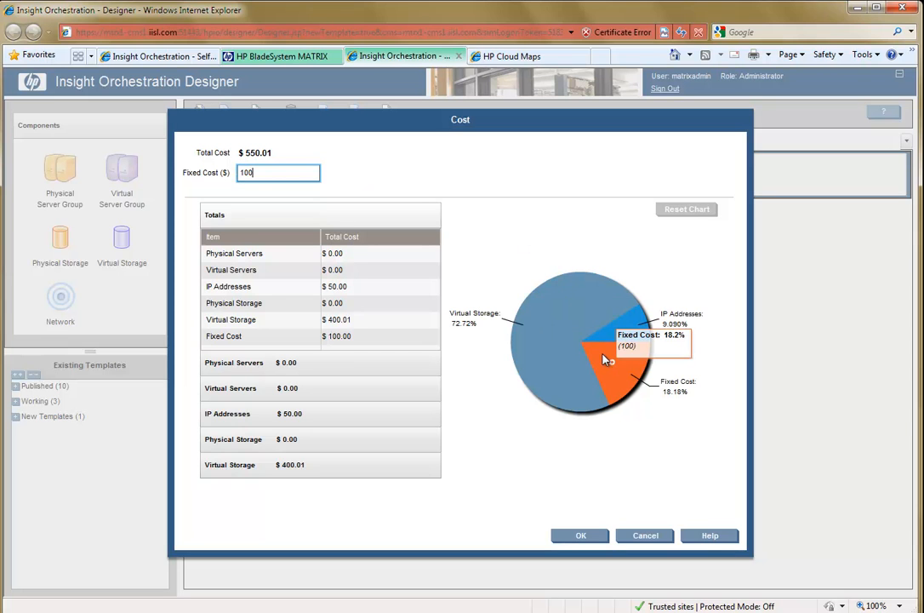
pyautogui.moveTo(615, 336)
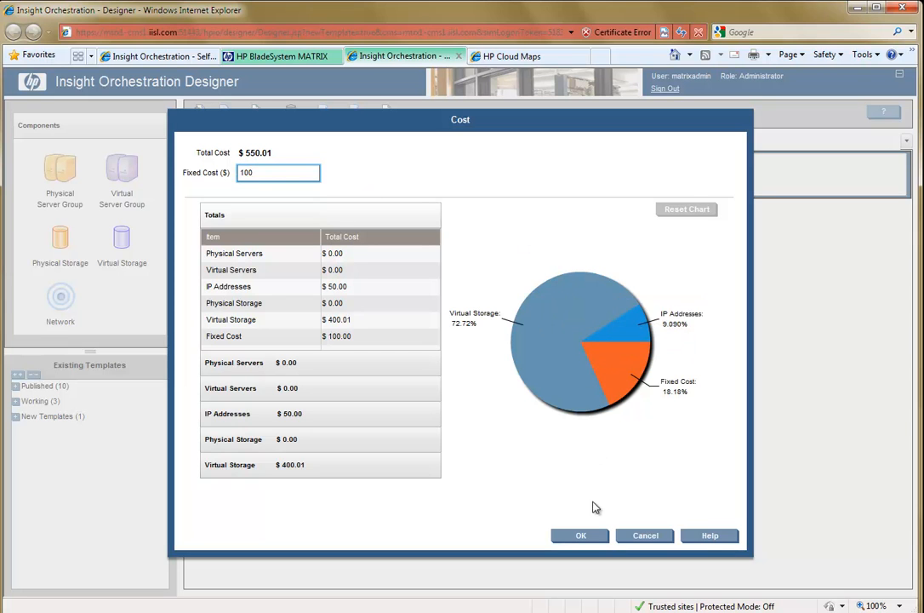
pyautogui.click(591, 543)
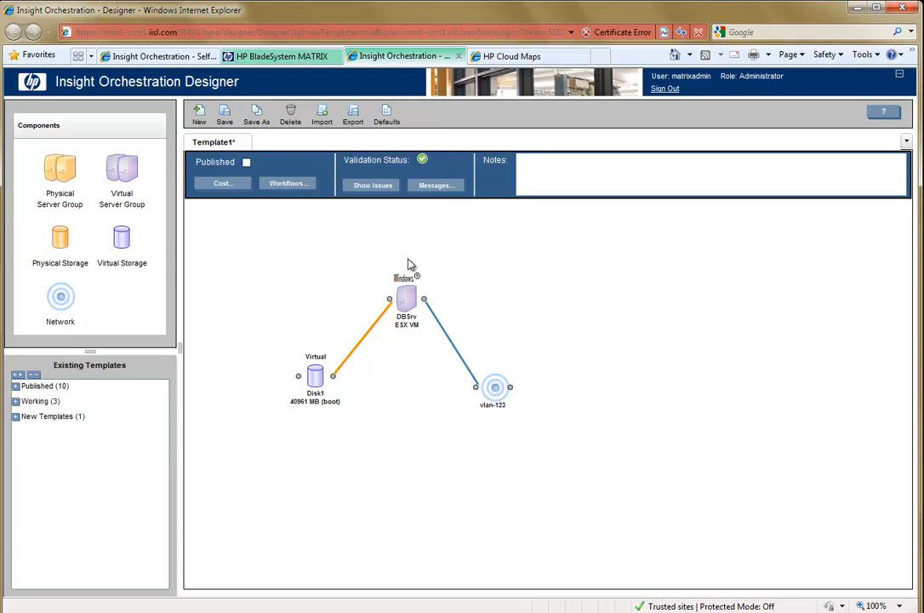
# Add the Enable Monitors workflow from Insight Orchestration's Service Actions, executed at the end of Activate Servers and Power On Servers.
pyautogui.click(295, 184)
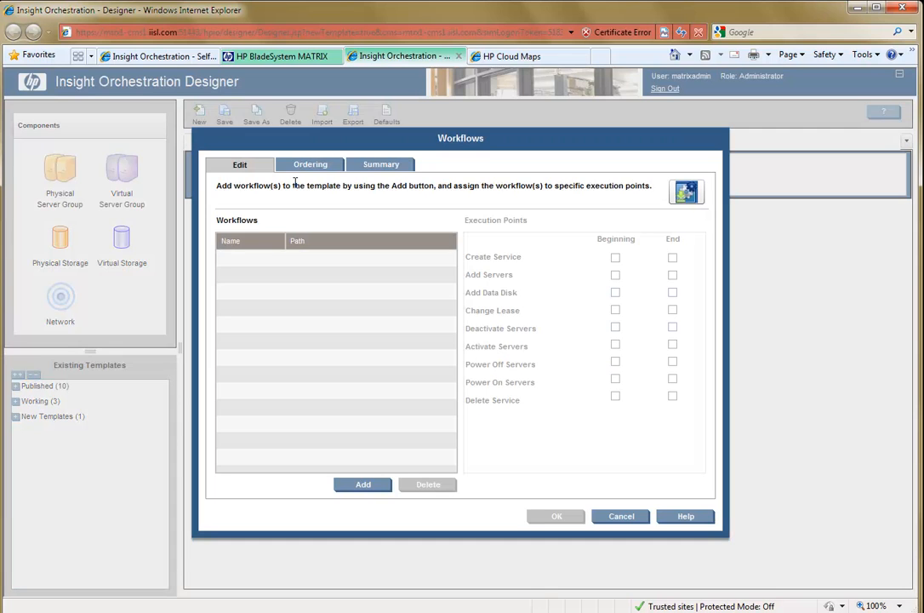
pyautogui.click(361, 484)
pyautogui.click(216, 290)
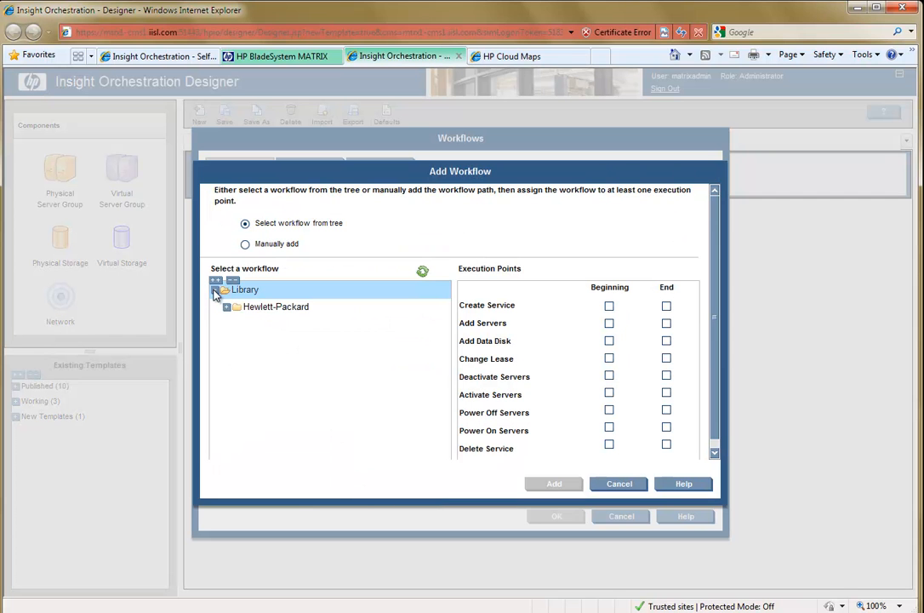
pyautogui.click(227, 308)
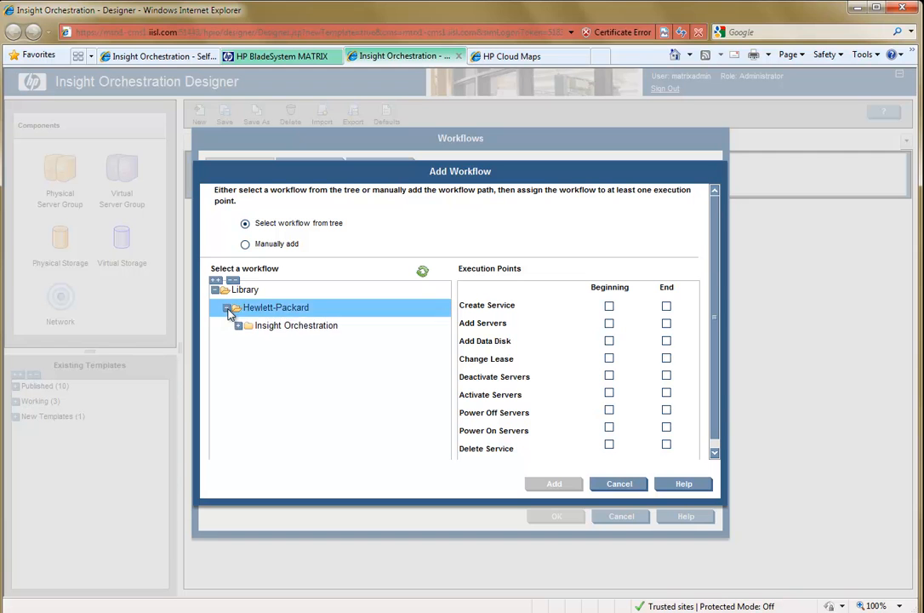
pyautogui.click(239, 326)
pyautogui.click(250, 343)
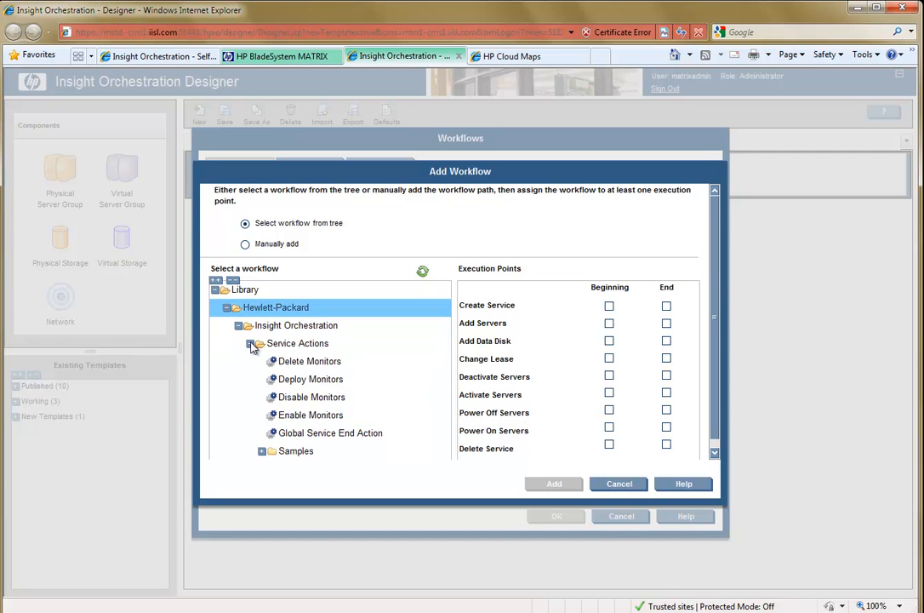
pyautogui.click(323, 380)
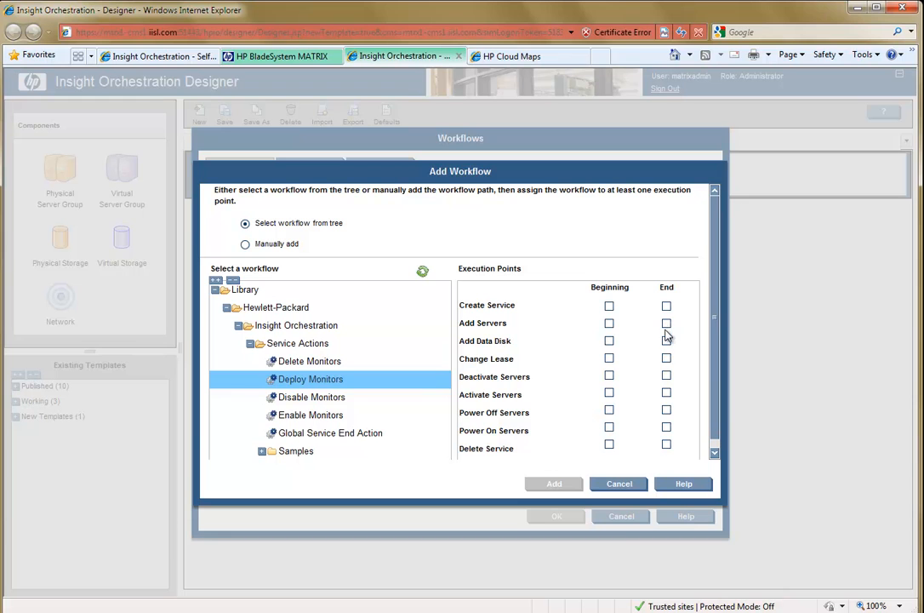
pyautogui.click(667, 392)
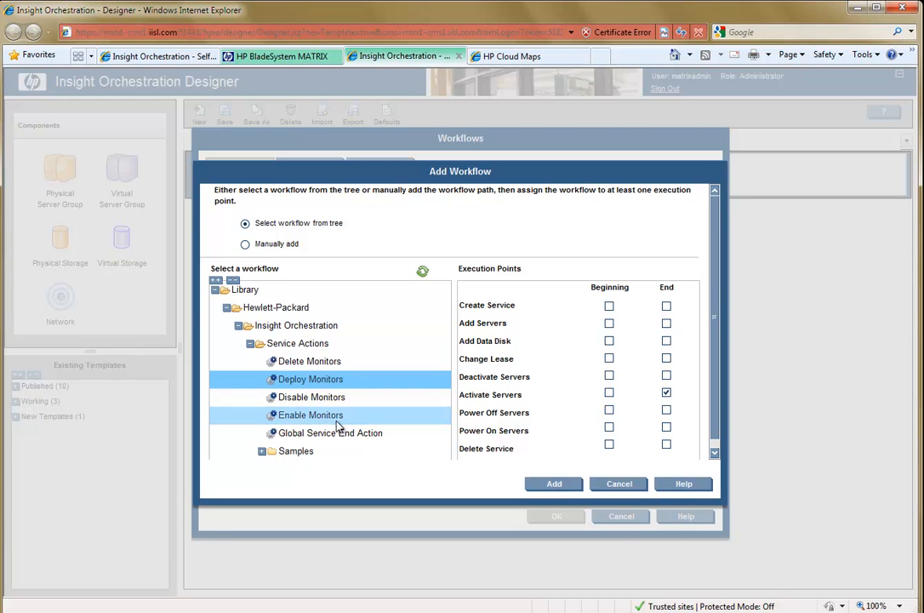
pyautogui.click(378, 419)
pyautogui.click(666, 428)
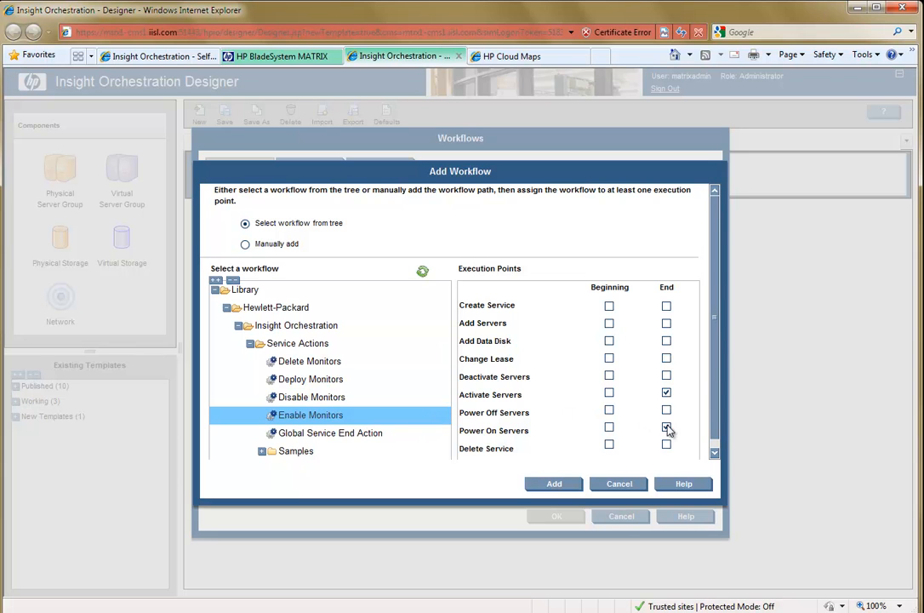
pyautogui.click(555, 484)
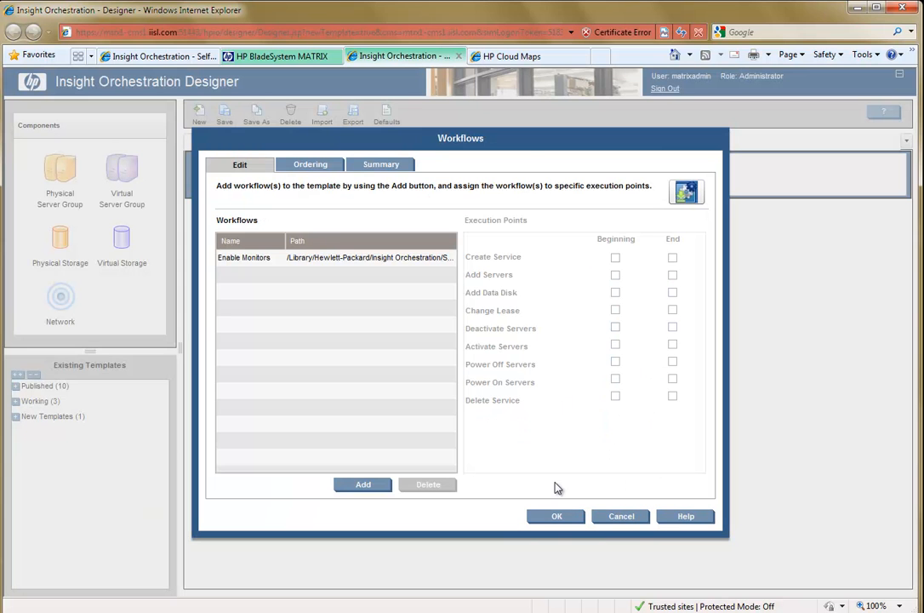
# Accept the workflow assignments, then mark the template as published and save it under the name Database Server.
pyautogui.click(556, 516)
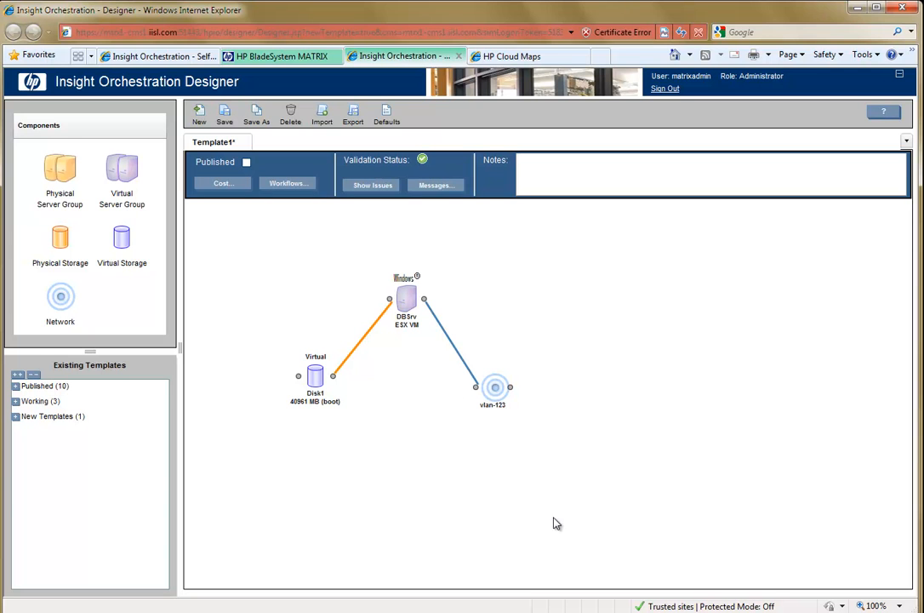
pyautogui.click(246, 162)
pyautogui.click(225, 117)
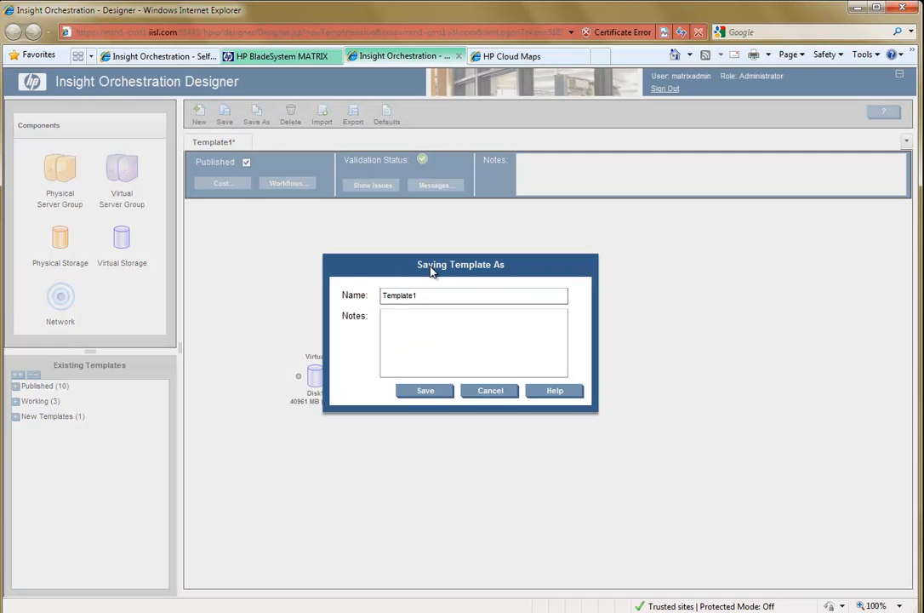
pyautogui.moveTo(470, 385); pyautogui.dragTo(406, 386)
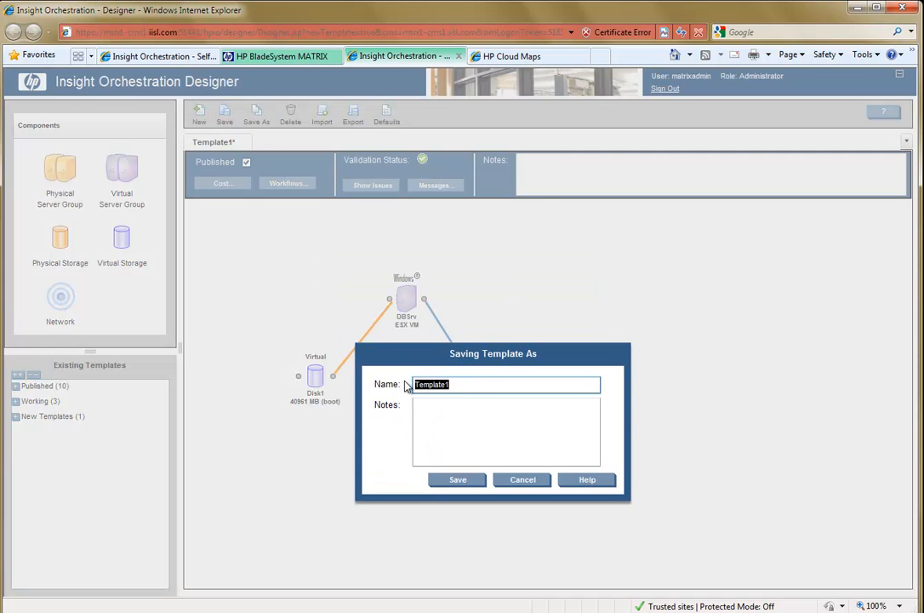
pyautogui.write('Database Server')
pyautogui.click(460, 482)
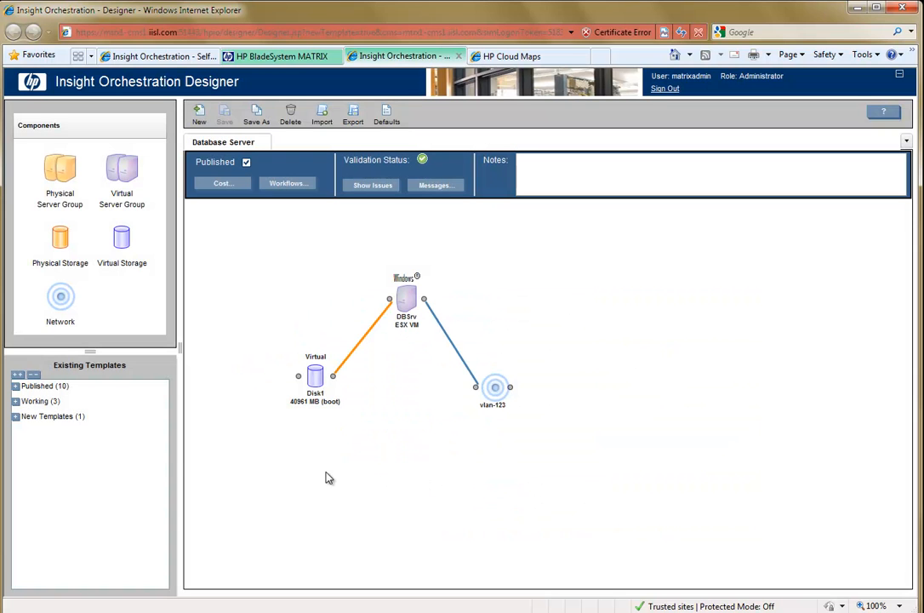
# Find Database Server among the Designer's published templates, and view its servers and layout preview in the Self Service Portal's template list.
pyautogui.click(19, 386)
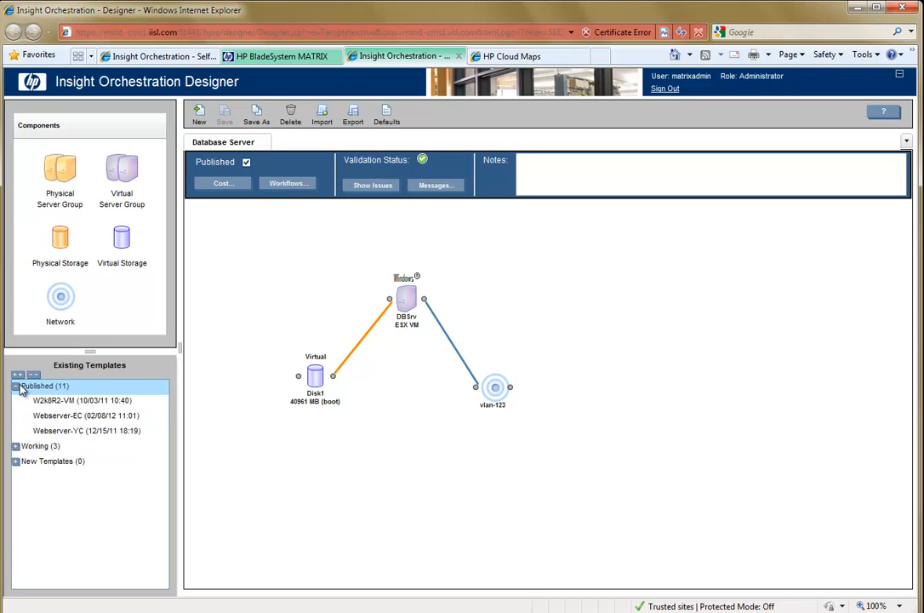
pyautogui.click(80, 402)
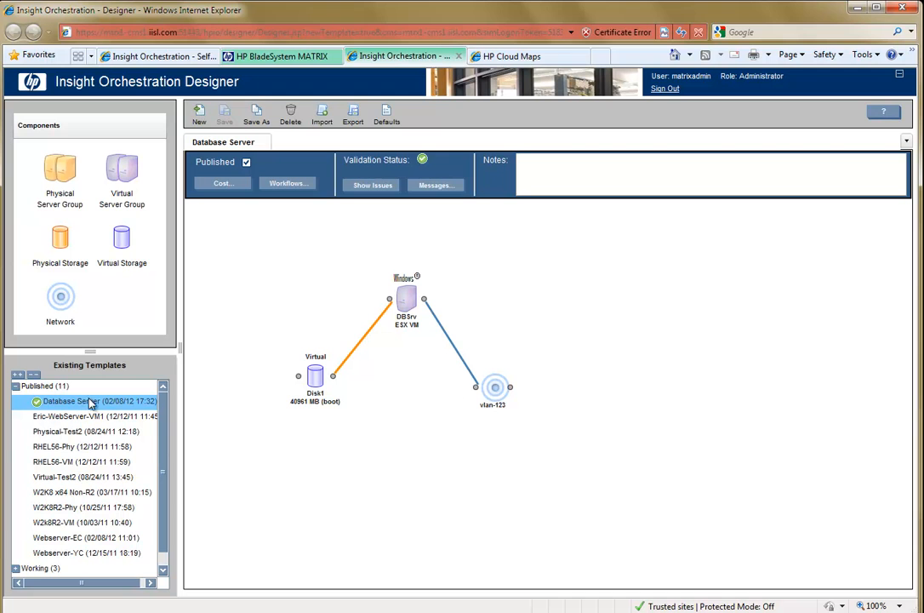
pyautogui.click(170, 57)
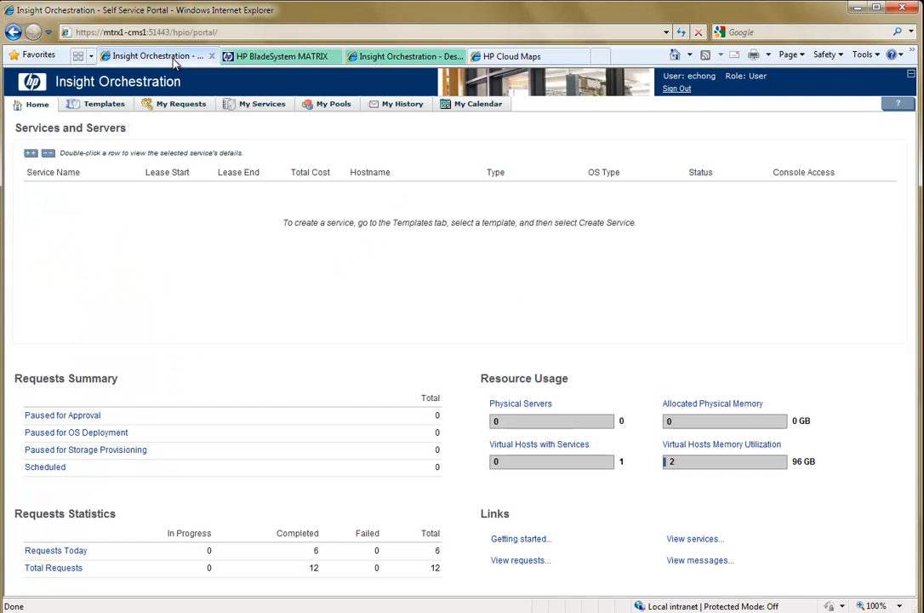
pyautogui.click(106, 107)
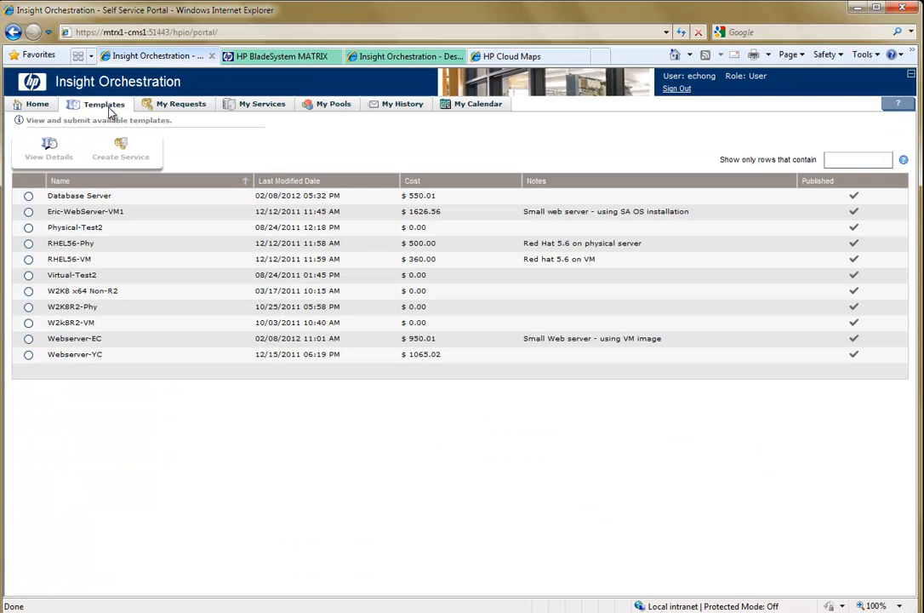
pyautogui.click(95, 195)
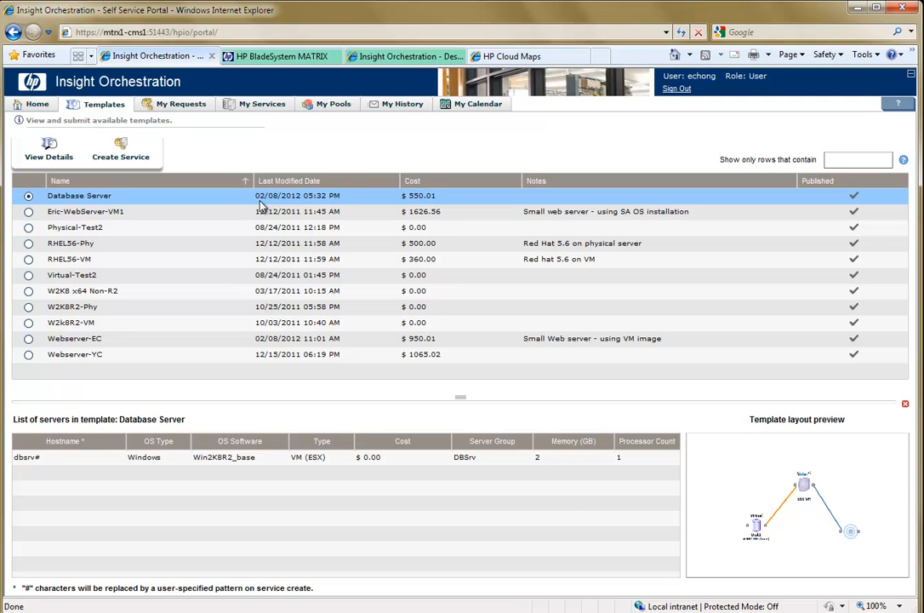
# View the HP Cloud Maps page, then return to the Designer and open the SQL Server BI Template from the working templates.
pyautogui.click(490, 60)
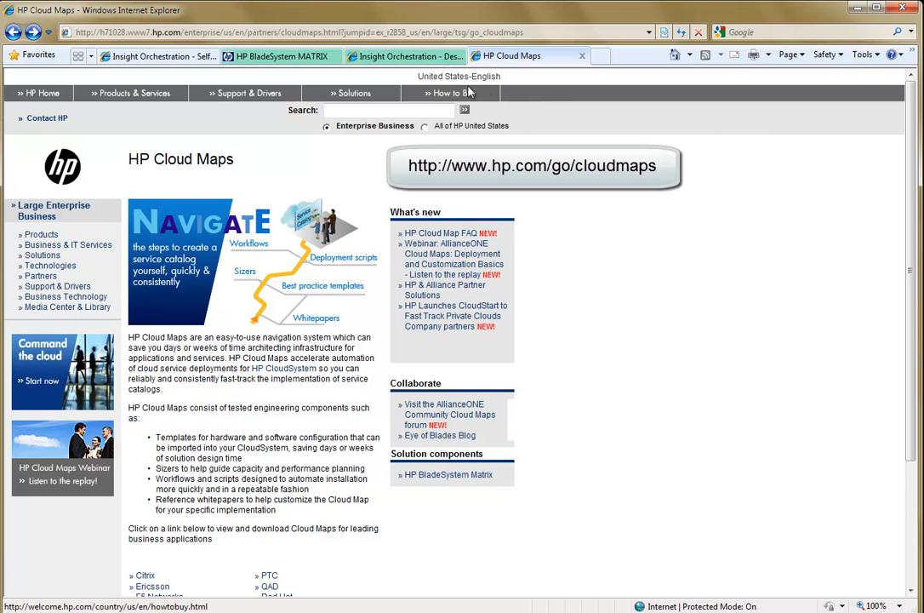
pyautogui.click(412, 60)
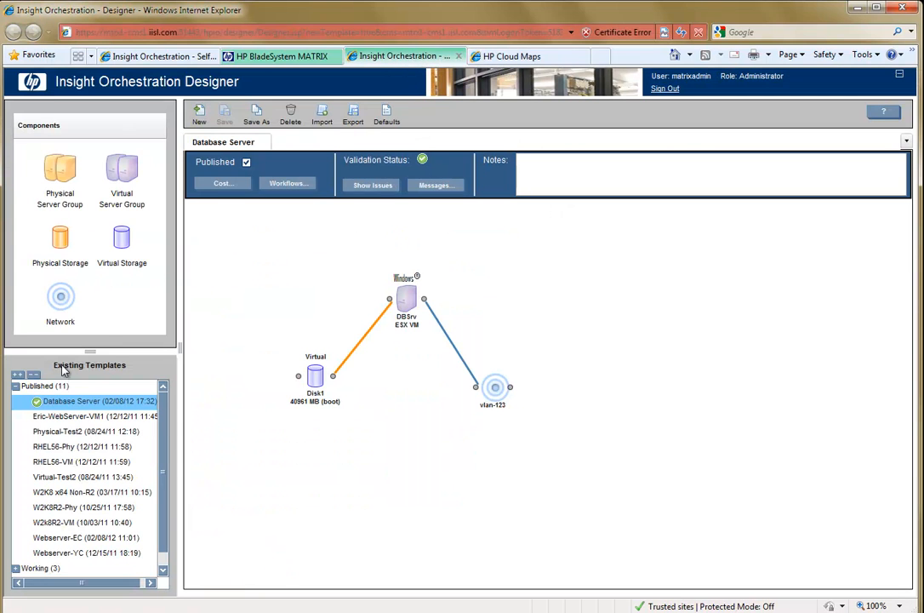
pyautogui.click(16, 386)
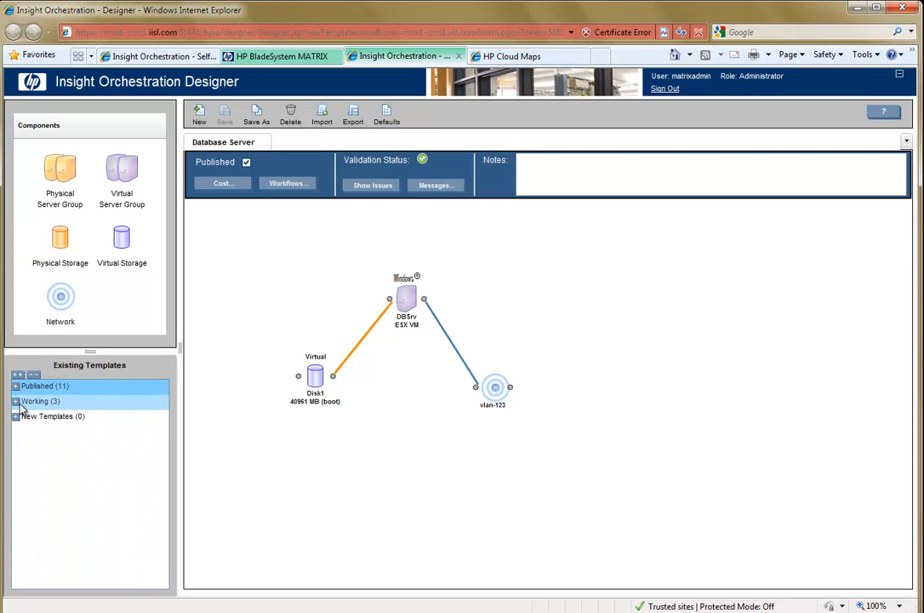
pyautogui.click(16, 402)
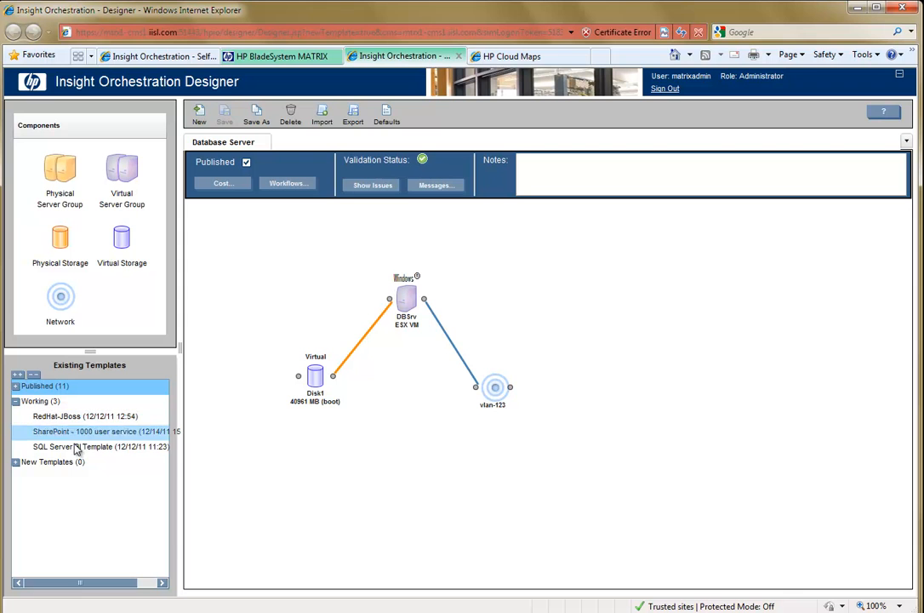
pyautogui.click(82, 453)
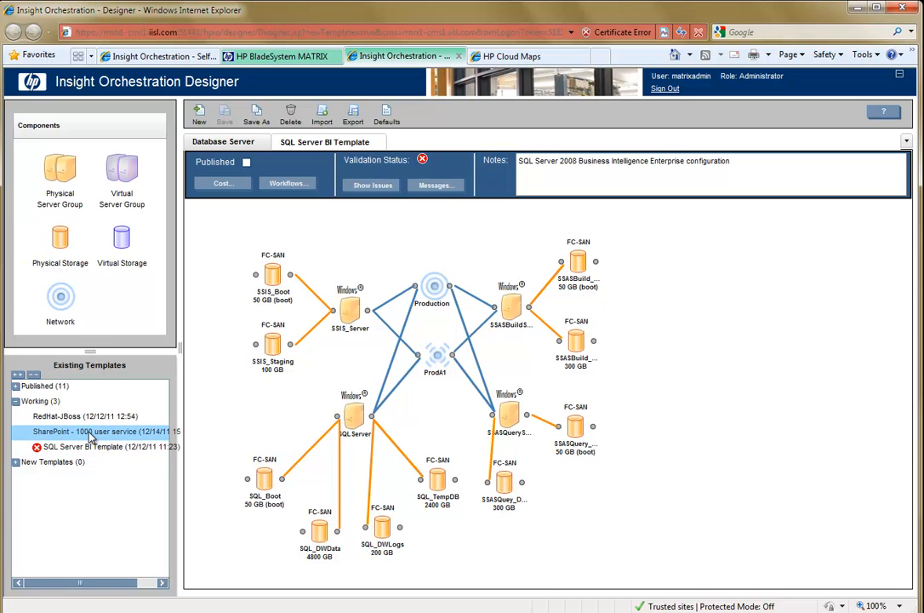
# Open the working template SharePoint - 1000 user service and examine its whole layout, including the SQL Server storage.
pyautogui.click(91, 432)
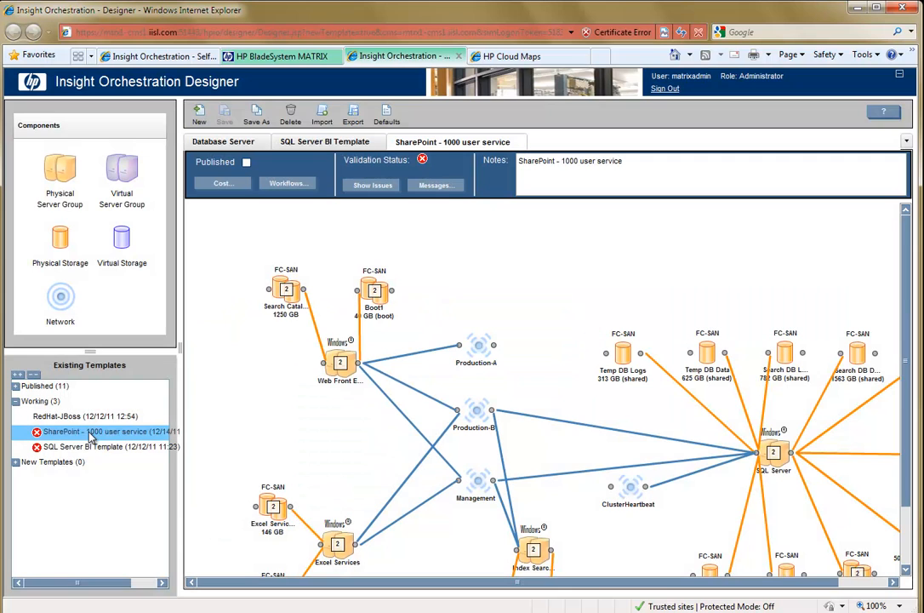
pyautogui.scroll(-2, 911, 434)
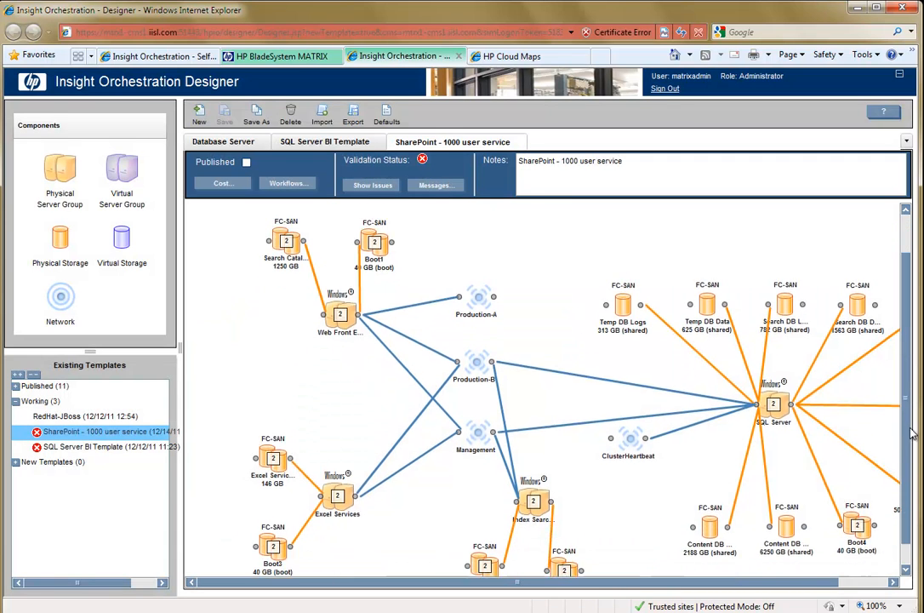
pyautogui.moveTo(910, 429); pyautogui.dragTo(913, 449)
pyautogui.moveTo(803, 585); pyautogui.dragTo(858, 588)
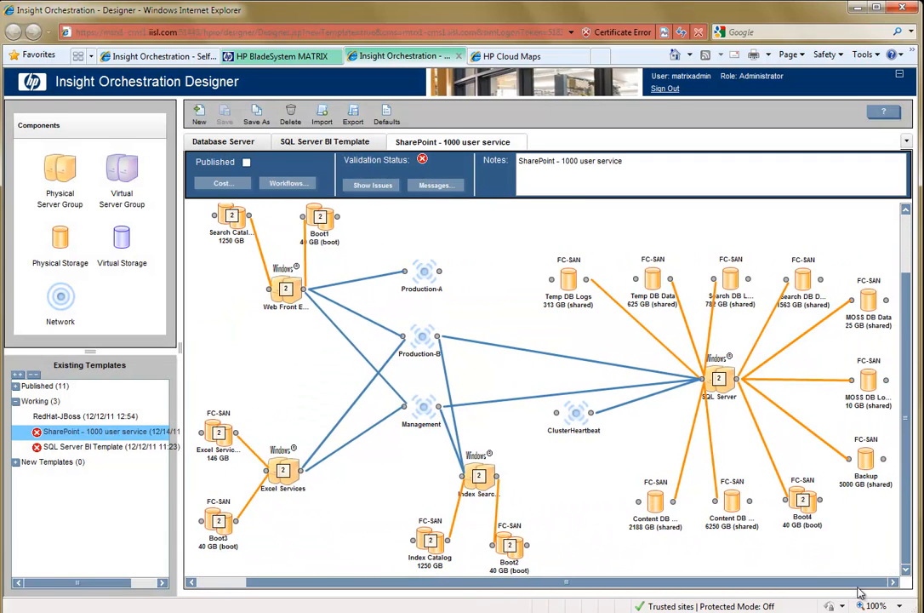